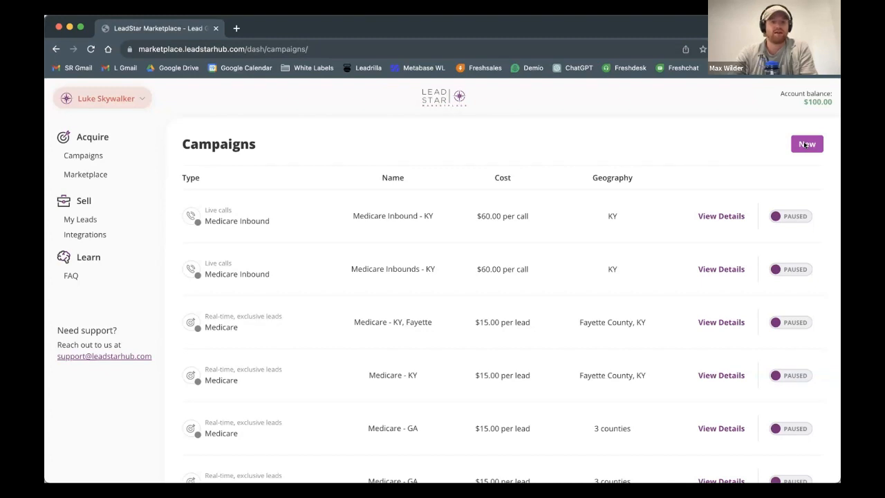
Step: Start a new Real-Time, Exclusive Leads campaign and choose the Medicare ($15.00) product
click(805, 145)
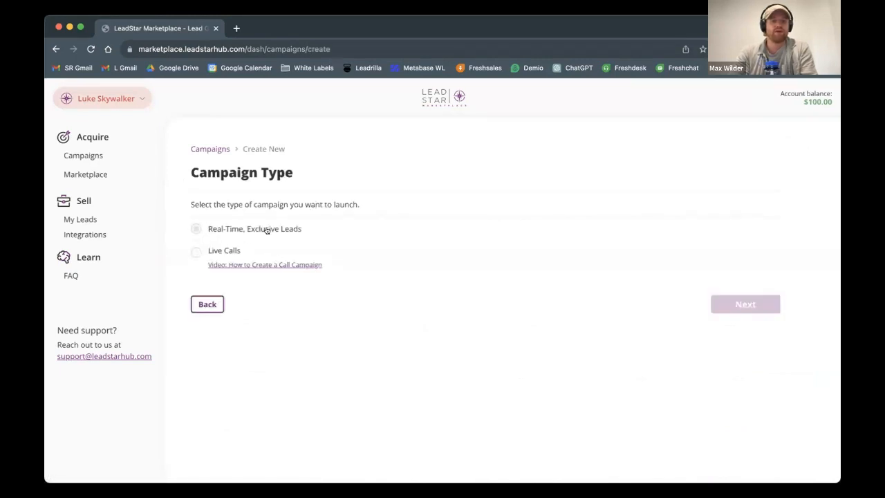
click(267, 230)
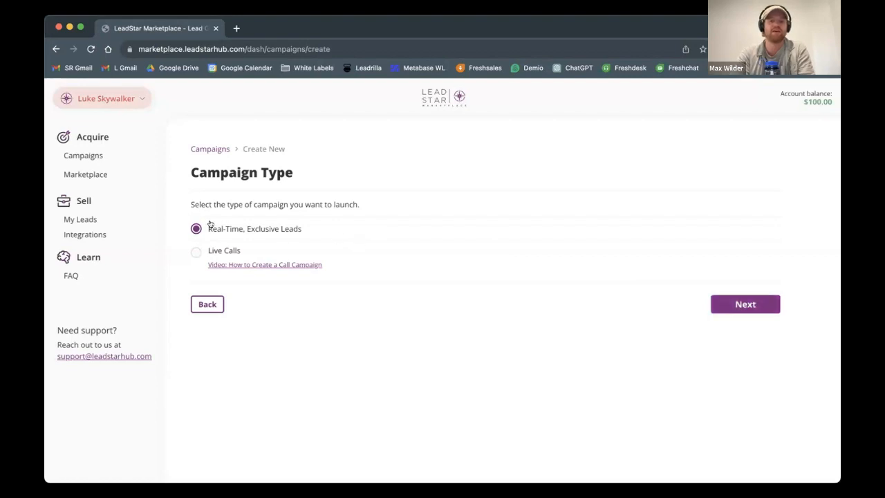
click(739, 305)
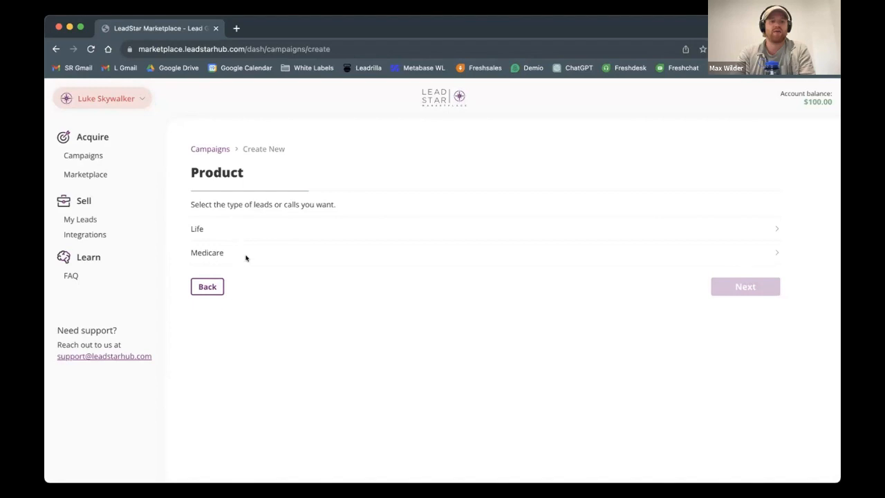
click(246, 256)
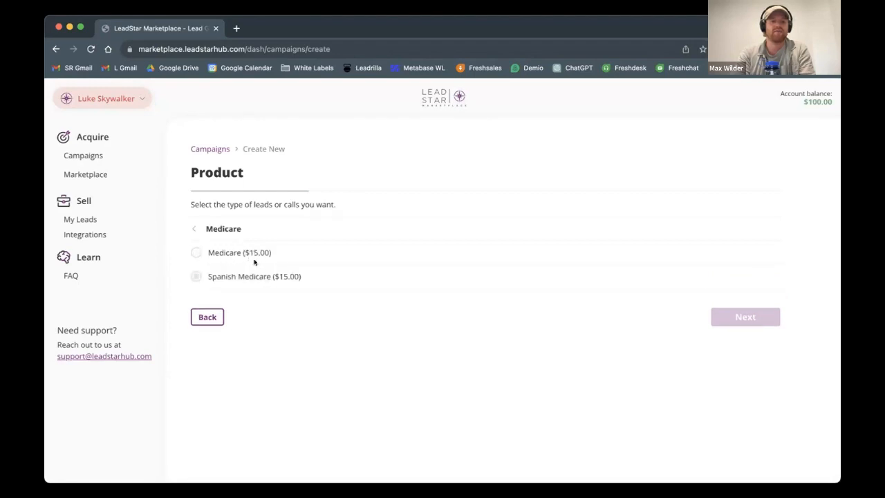
click(259, 253)
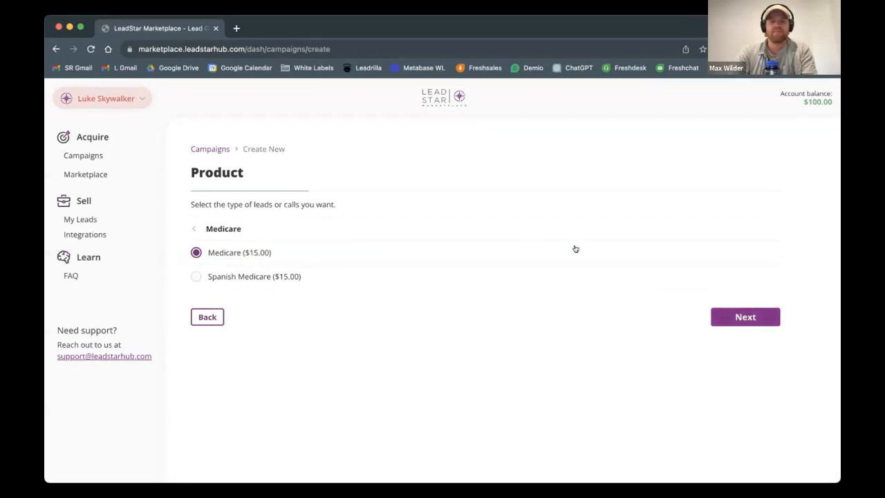
click(744, 317)
Step: Set the campaign's target state to Kentucky and look at its optional county choices without selecting any
click(280, 271)
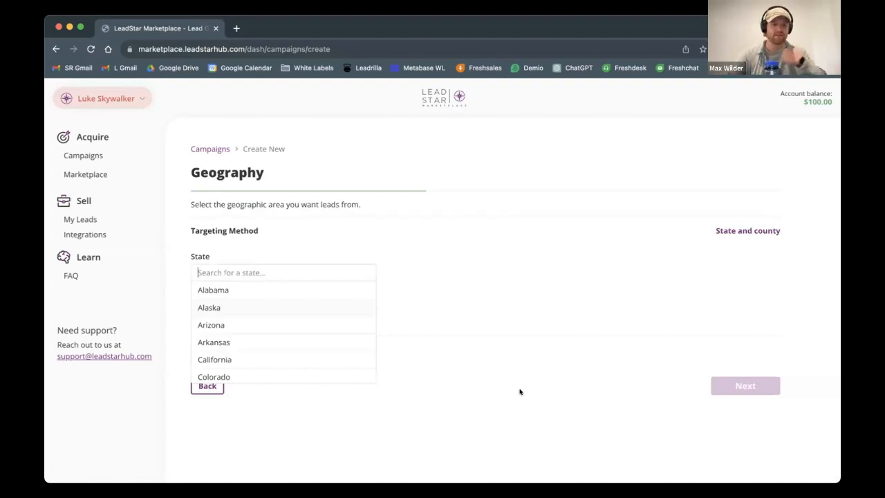
text(kent)
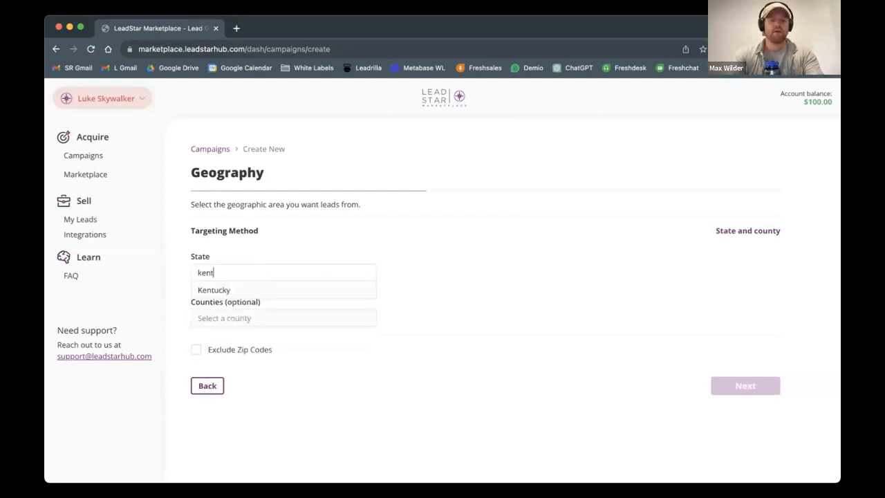
click(253, 290)
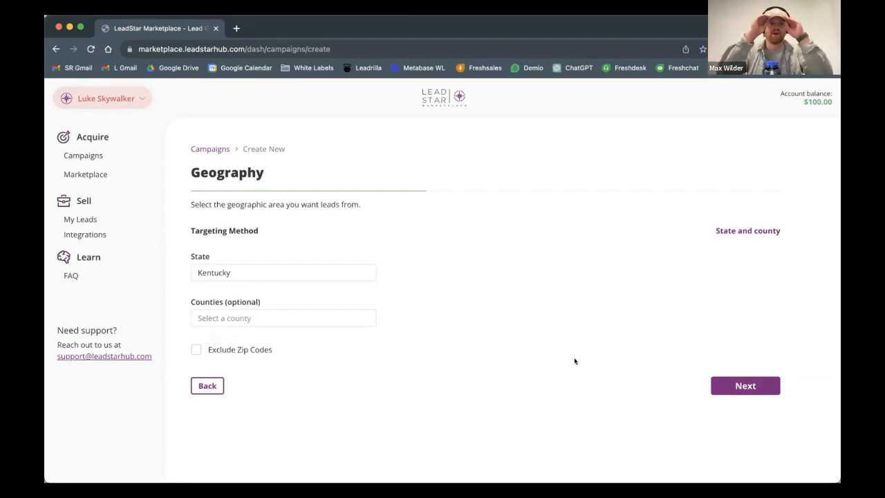
click(233, 316)
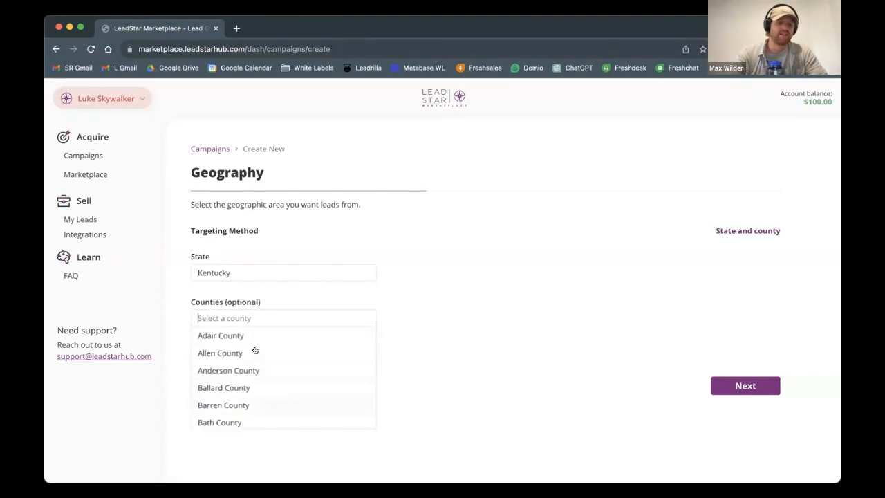
click(480, 409)
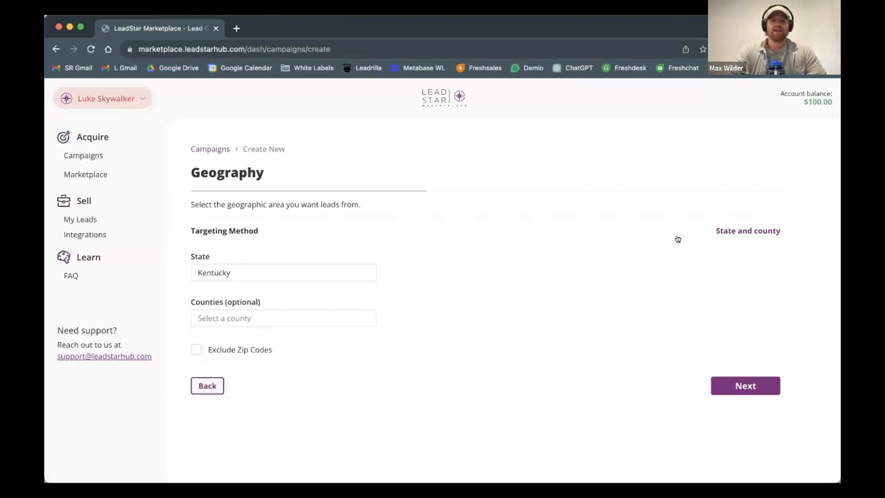
Step: Switch the targeting method to Radius and add zip code 40504 in Lexington, KY as the center
click(737, 231)
click(371, 278)
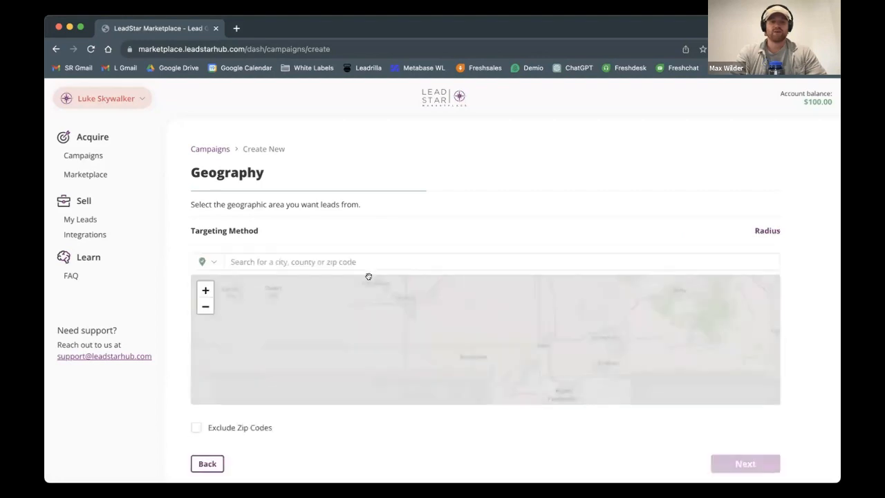
text(40504)
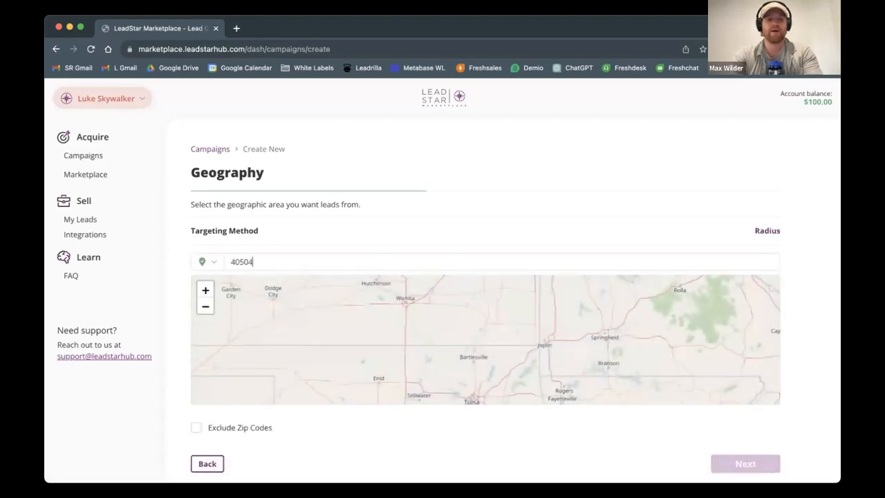
click(296, 280)
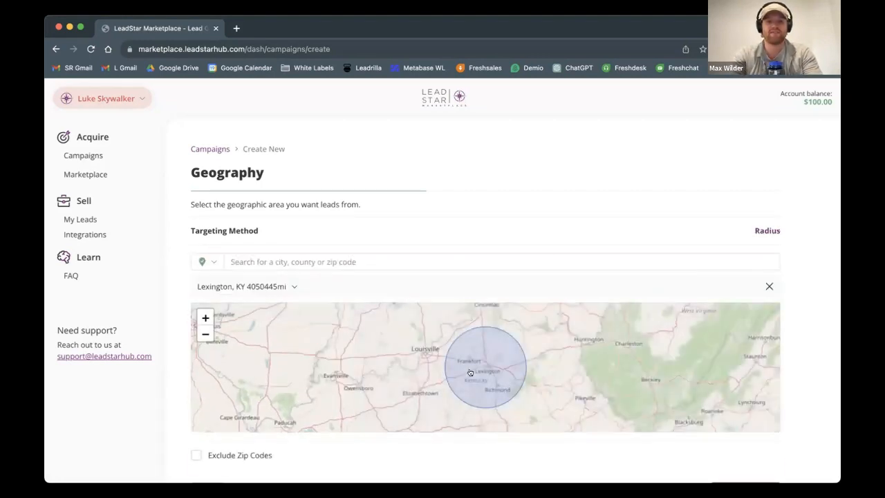
Step: Try a 15 mi radius around Lexington, set it to 120 mi and continue to the daily lead volume
scroll(496, 364, down, 4)
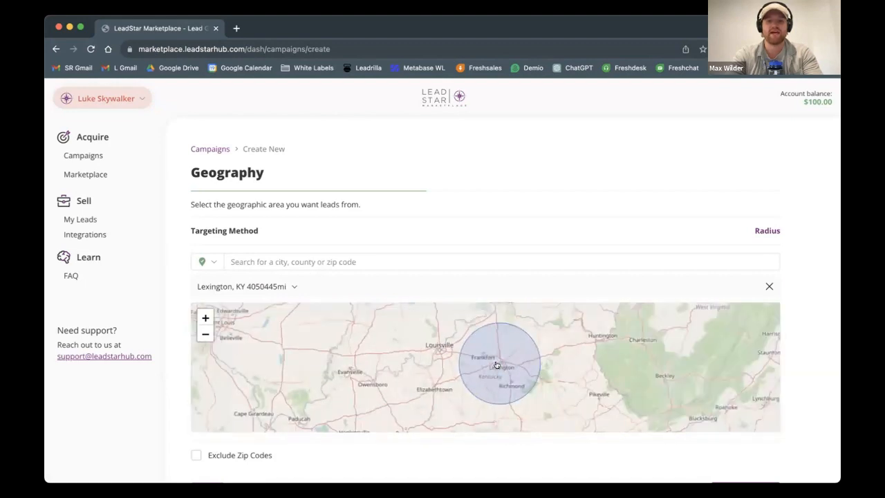
click(280, 288)
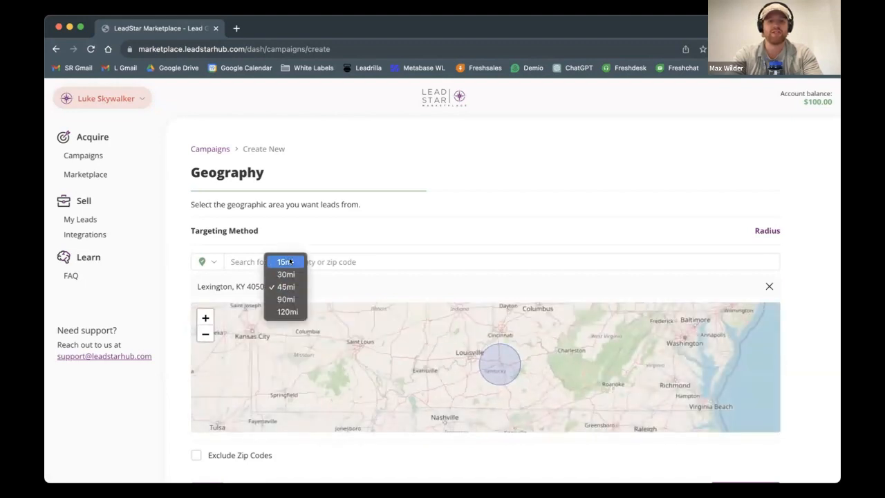
click(284, 261)
click(281, 291)
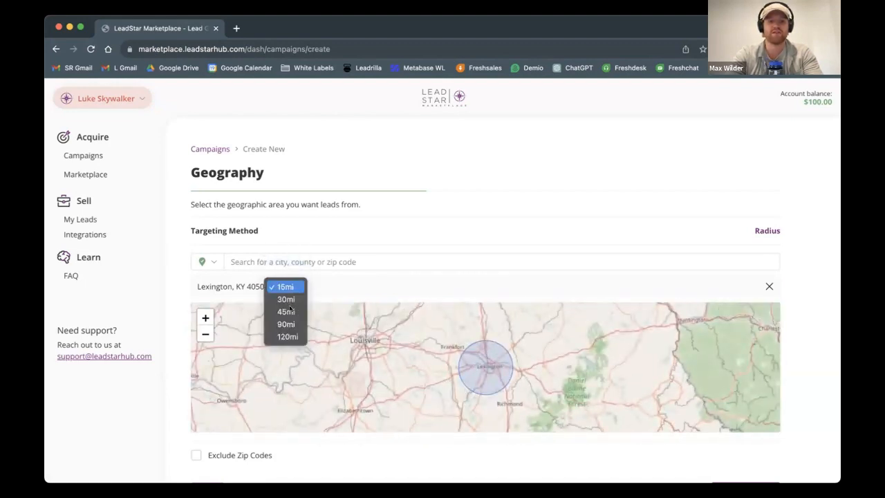
click(290, 335)
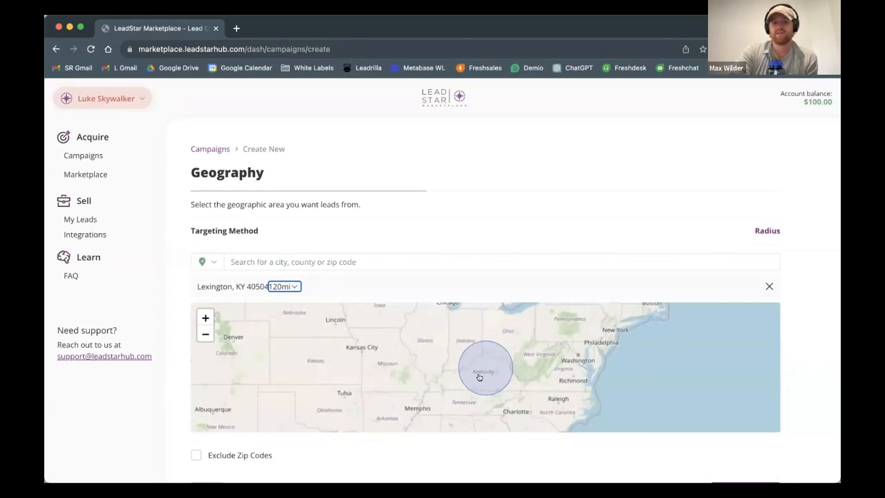
scroll(817, 352, down, 2)
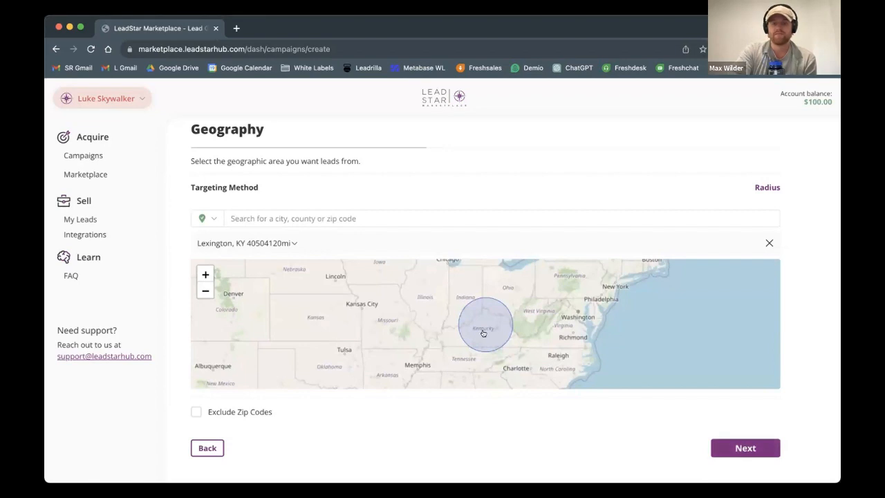
click(763, 449)
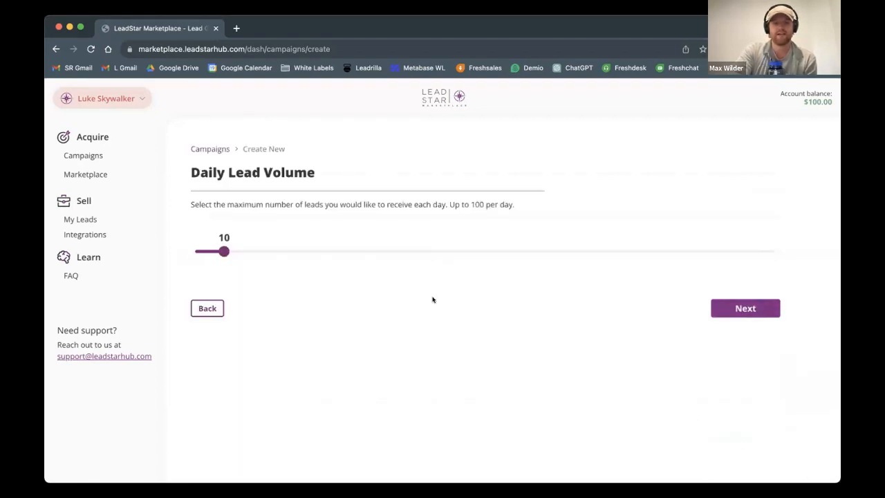
Step: Set the daily lead volume to a maximum of 10 leads and continue to the campaign review
mouse_move(223, 251)
mouse_down()
mouse_move(196, 251)
mouse_move(323, 253)
mouse_move(181, 247)
mouse_move(240, 259)
mouse_move(233, 255)
mouse_up()
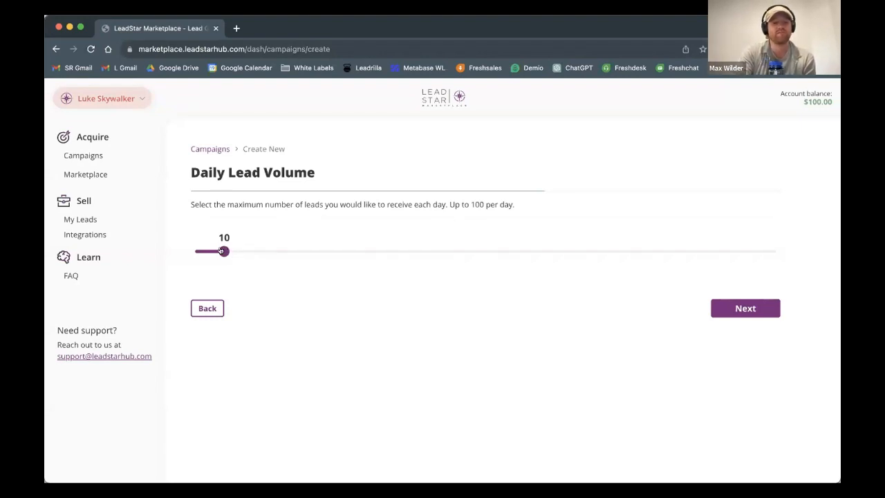
mouse_move(221, 251)
mouse_down()
mouse_move(293, 257)
mouse_move(233, 252)
mouse_up()
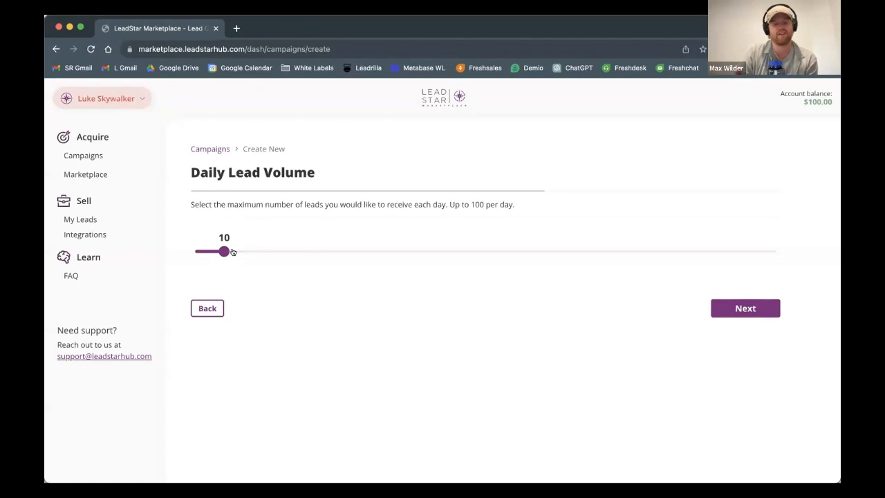
drag(232, 253, 260, 255)
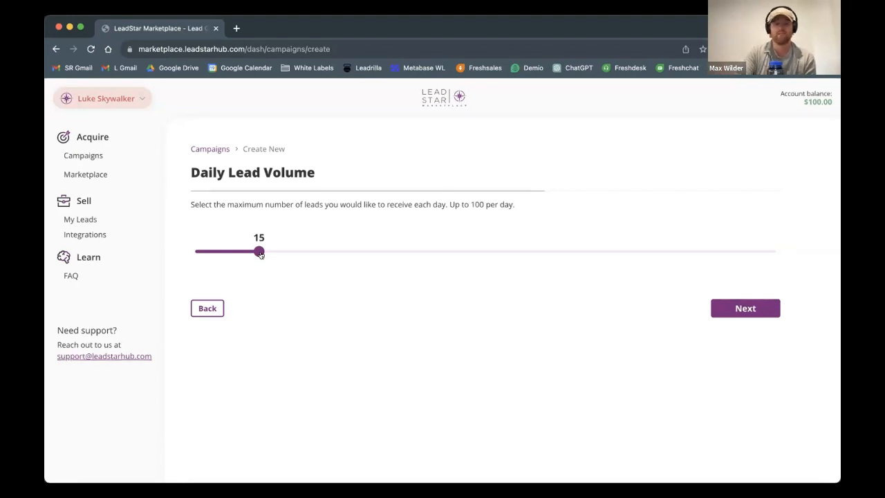
drag(261, 255, 235, 257)
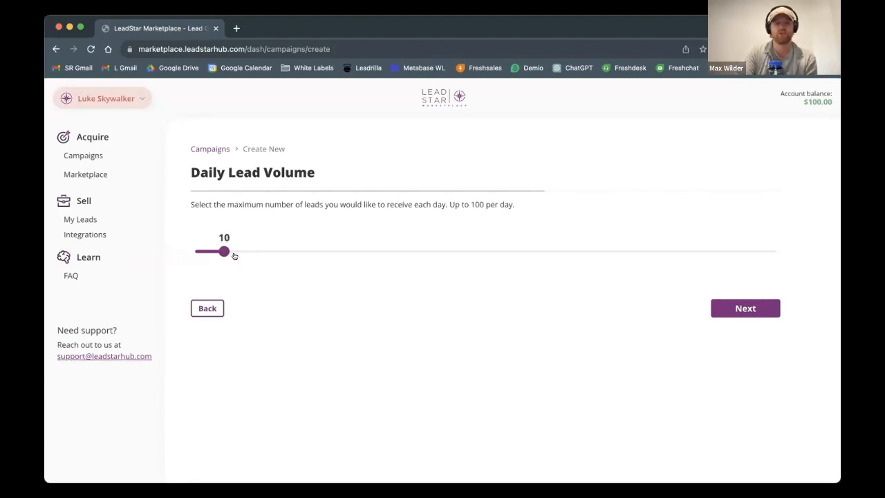
click(736, 310)
scroll(422, 326, down, 2)
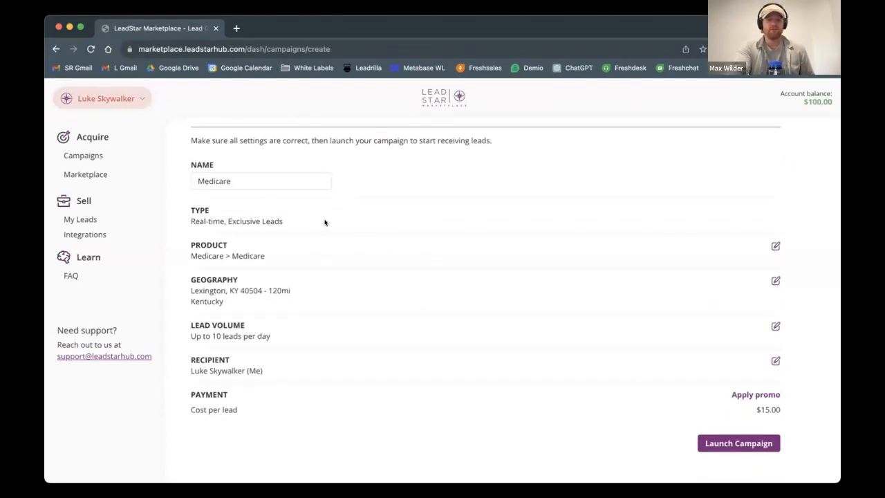
Step: Try to launch the Medicare leads campaign and cancel adding funds to the account
click(752, 443)
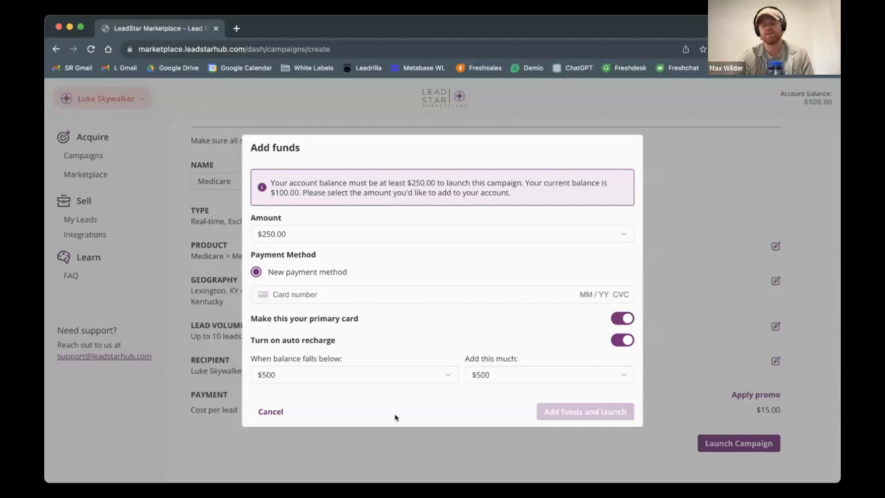
click(271, 412)
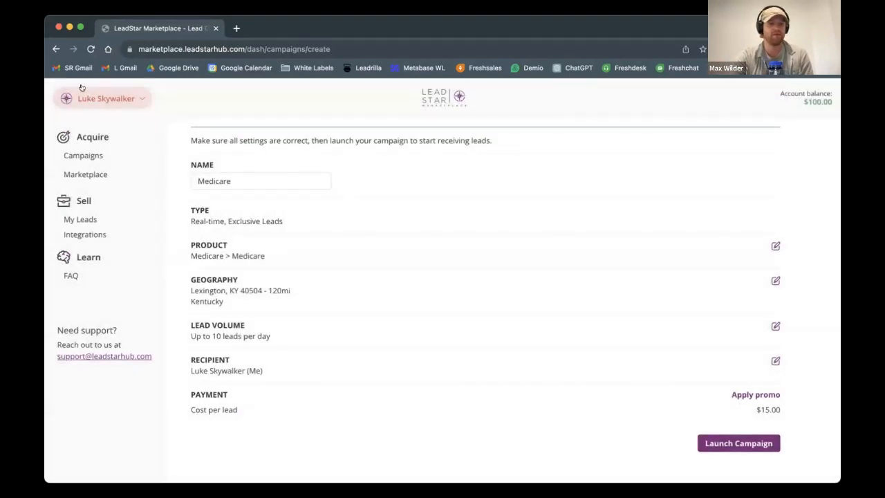
scroll(335, 272, down, 2)
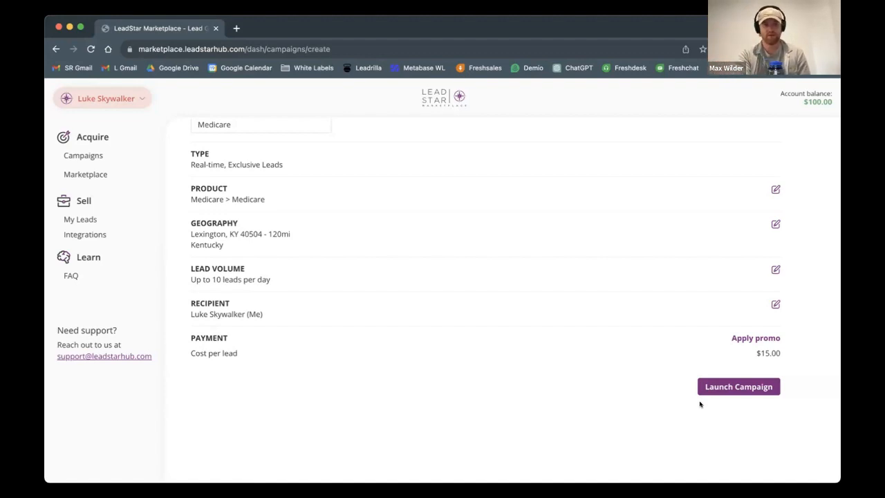
scroll(502, 236, up, 1)
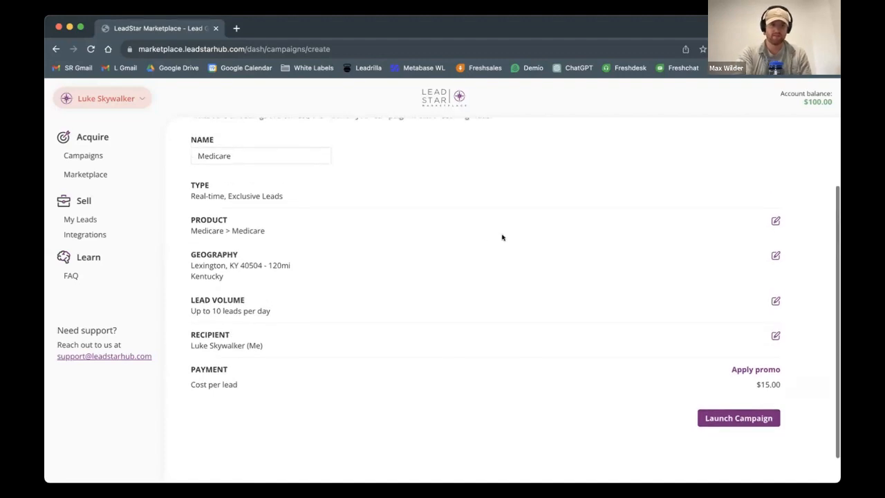
Step: Return to the campaigns list and look over the existing campaigns
click(79, 156)
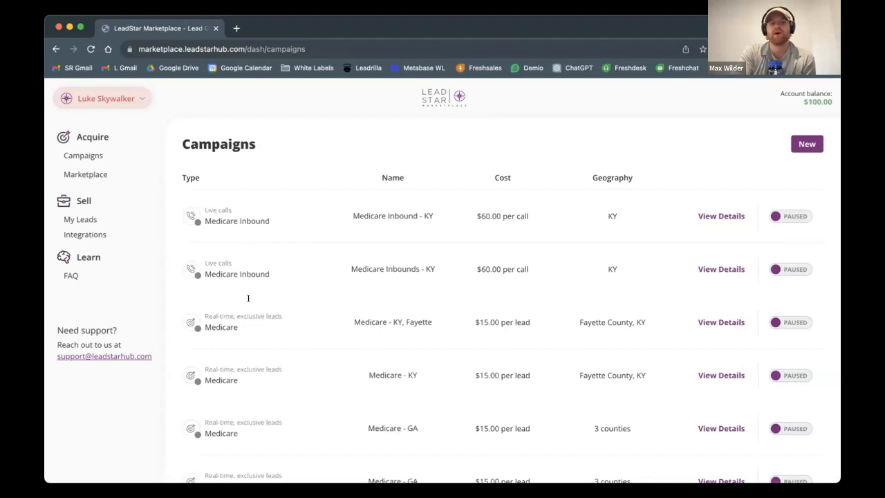
scroll(272, 403, down, 1)
scroll(273, 403, up, 1)
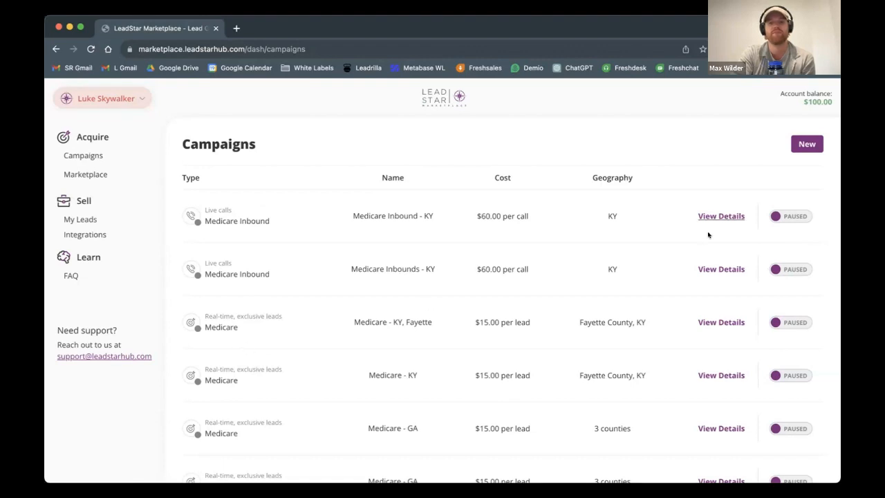
Step: Start a new Live Calls campaign, choose the Medicare Inbounds ($60.00) product and continue to the geography settings
click(807, 143)
click(392, 255)
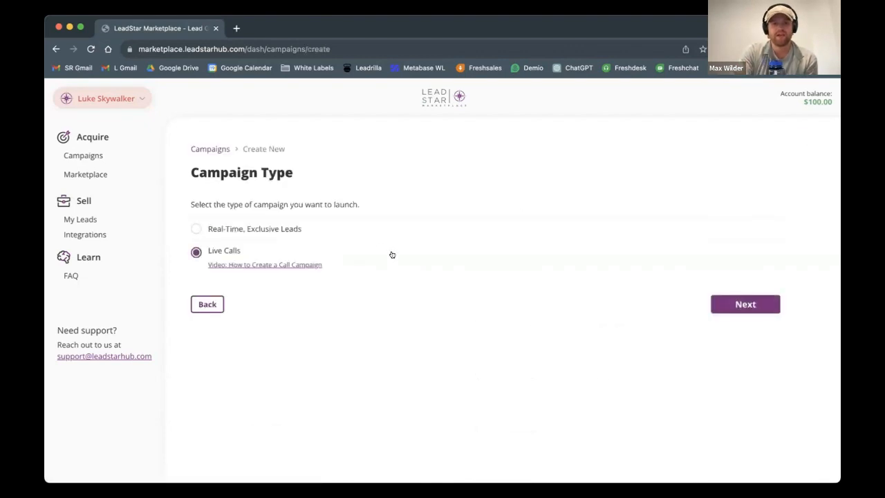
click(719, 311)
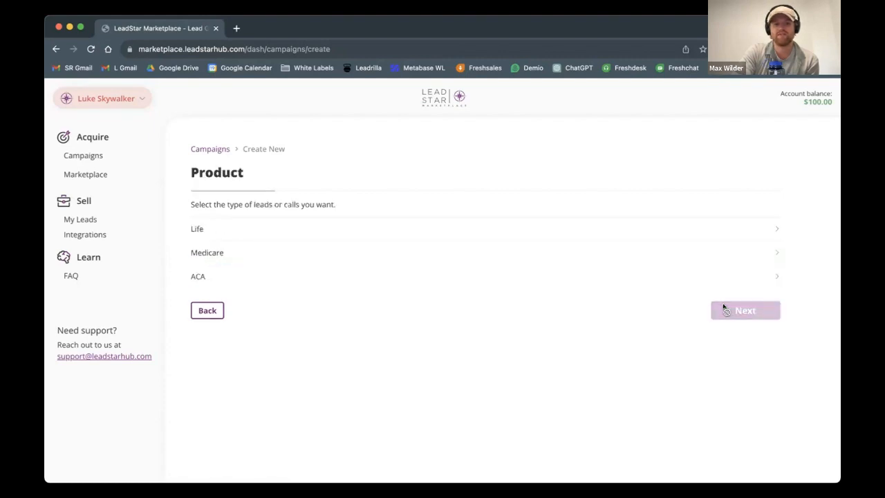
click(263, 251)
click(278, 252)
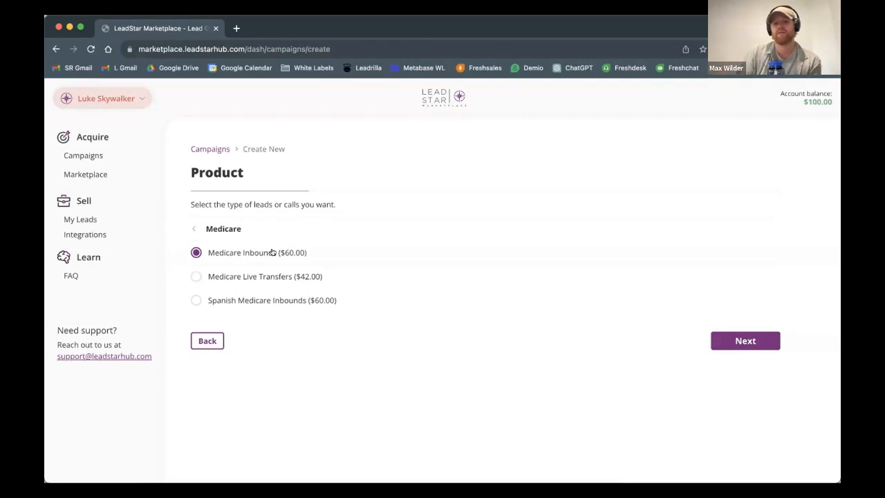
click(736, 342)
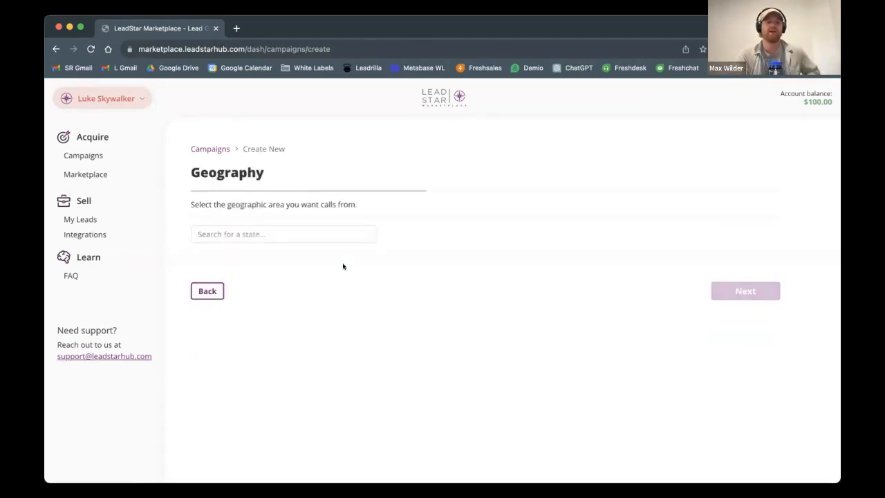
Step: Add California, Florida and Georgia to the states the Medicare inbound calls should come from
click(344, 239)
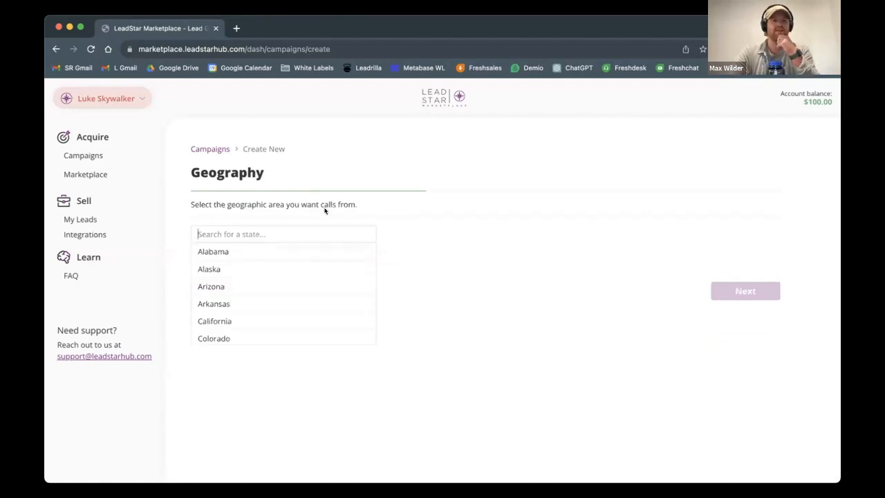
click(286, 320)
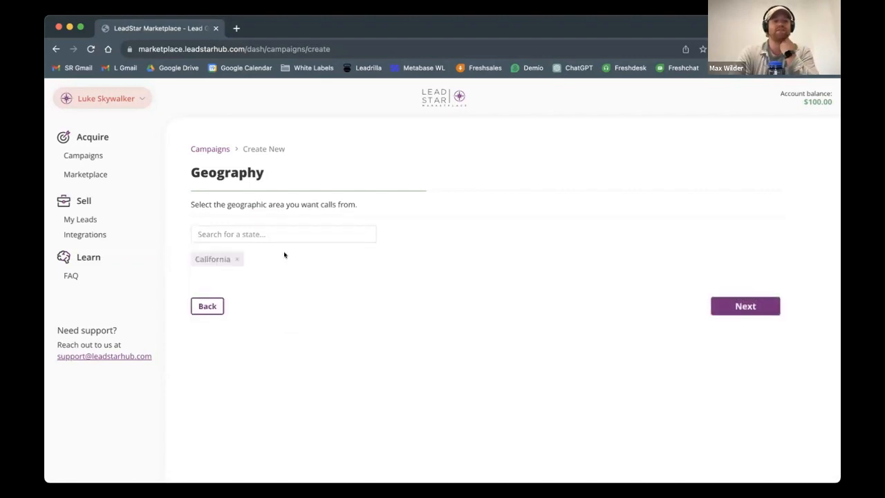
click(277, 236)
scroll(295, 298, down, 3)
click(295, 298)
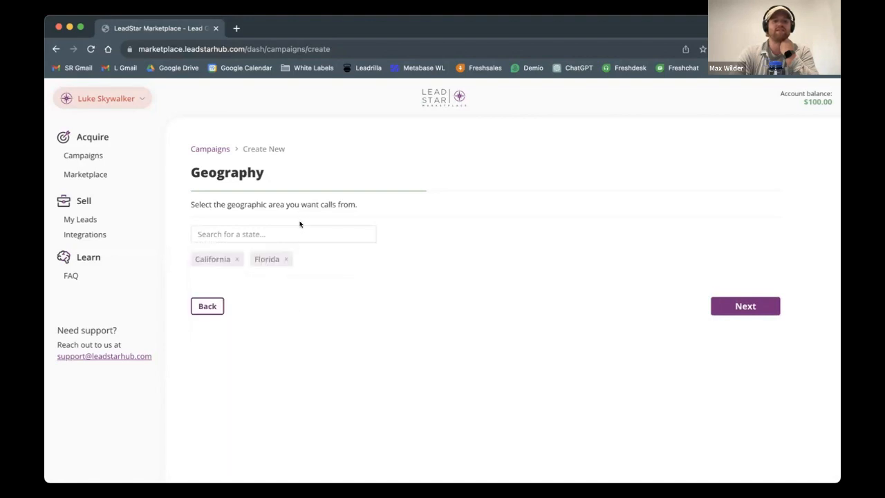
click(301, 228)
scroll(304, 283, down, 3)
click(308, 293)
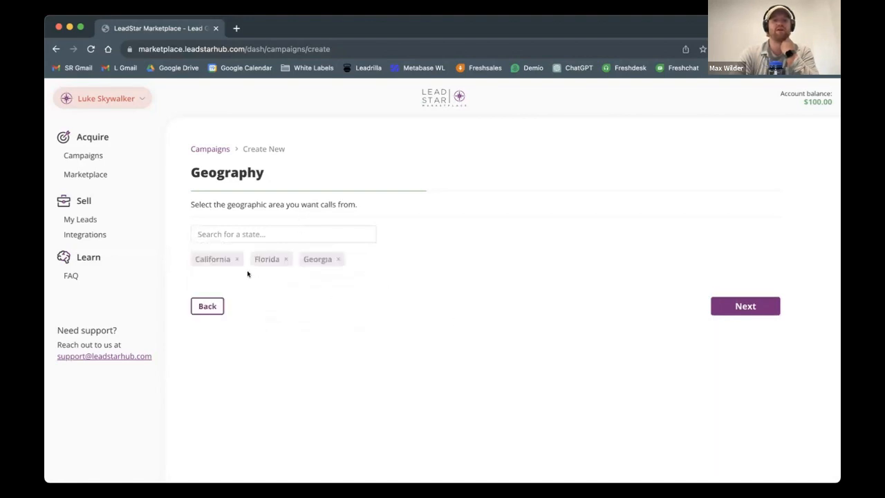
Step: Add Maryland, Maine and Illinois to the call geography and continue to the phone number settings
click(385, 233)
scroll(358, 306, down, 4)
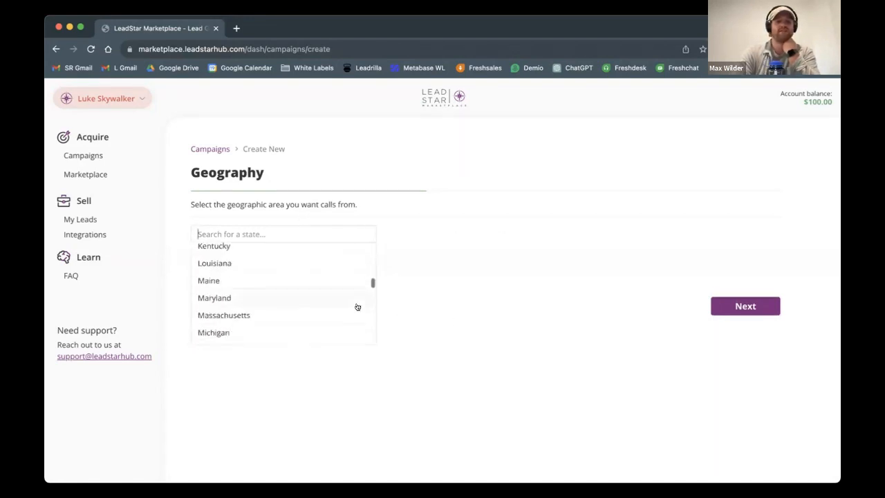
click(357, 304)
click(346, 231)
scroll(319, 318, down, 5)
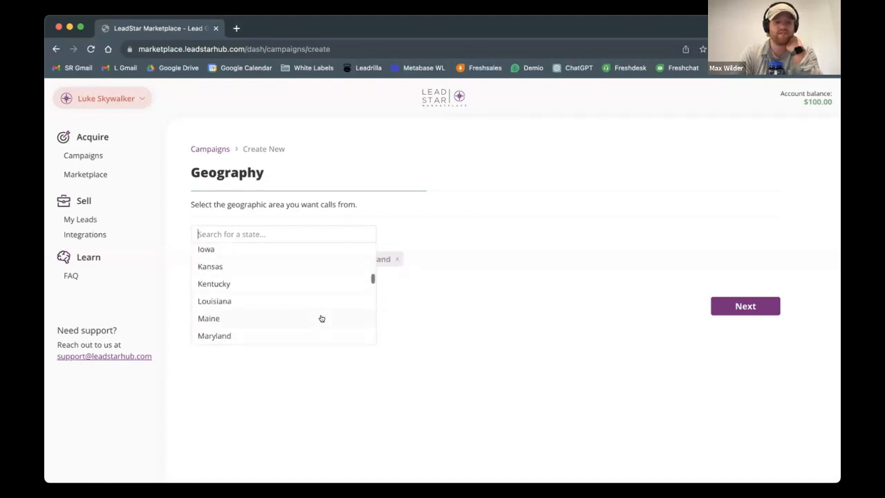
click(320, 318)
click(311, 235)
scroll(311, 300, down, 5)
click(310, 300)
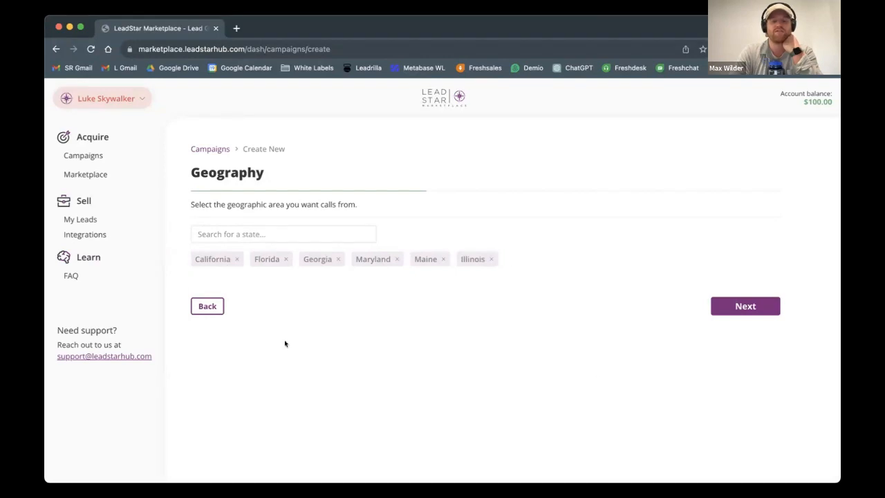
click(726, 304)
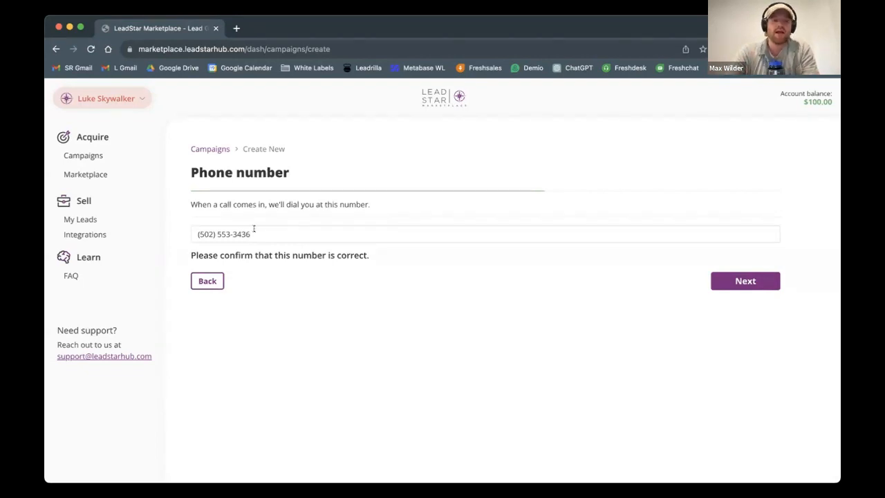
Step: Keep the prefilled phone number for incoming calls, continue to the campaign review and check its settings
drag(196, 233, 253, 235)
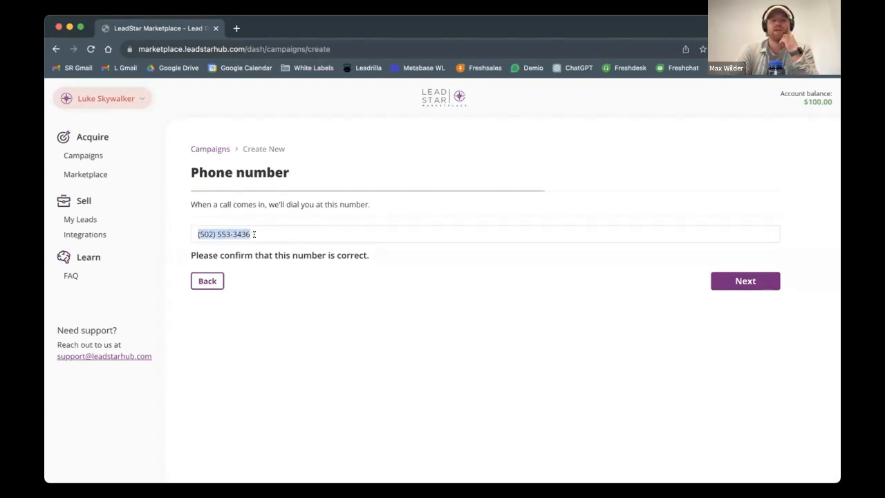
click(253, 234)
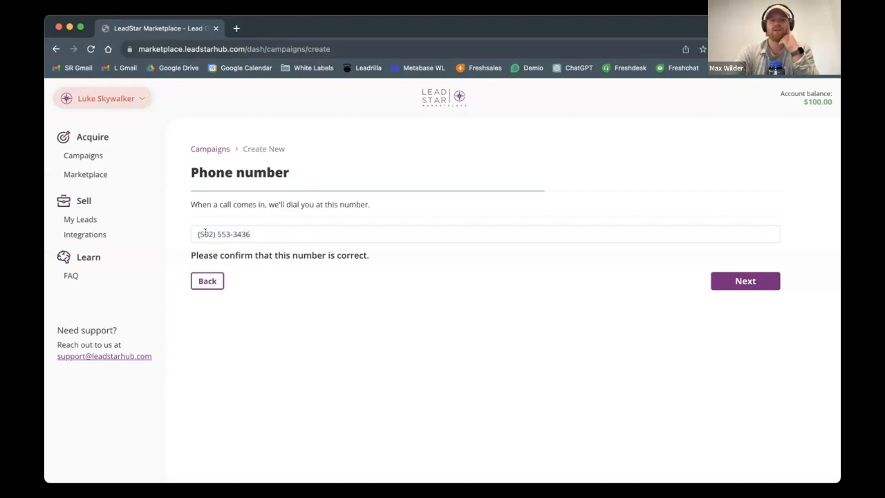
click(744, 280)
scroll(505, 330, down, 1)
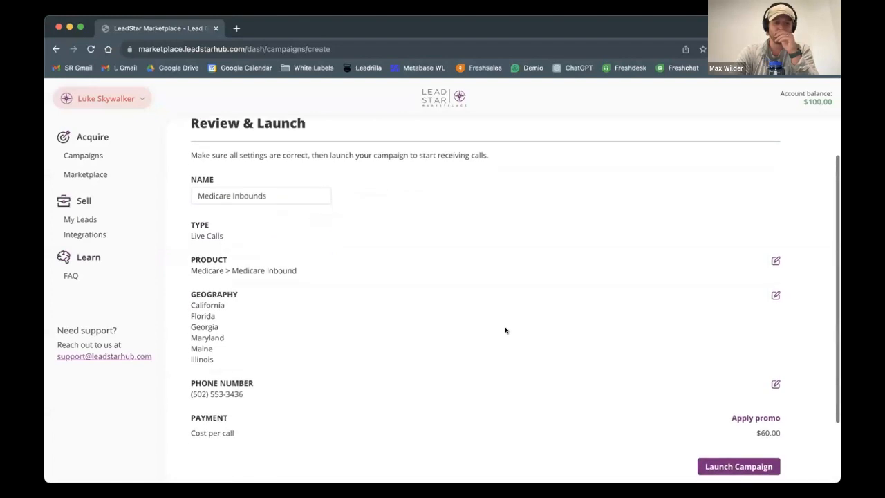
scroll(505, 330, down, 1)
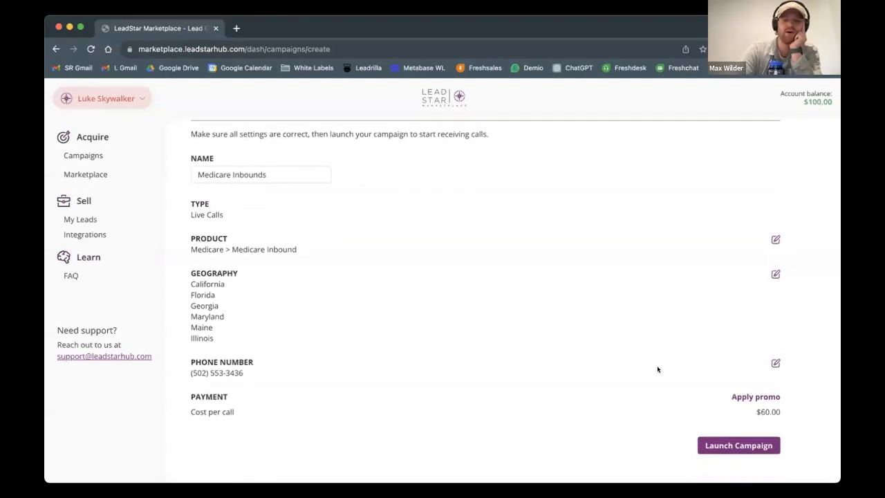
scroll(481, 376, down, 1)
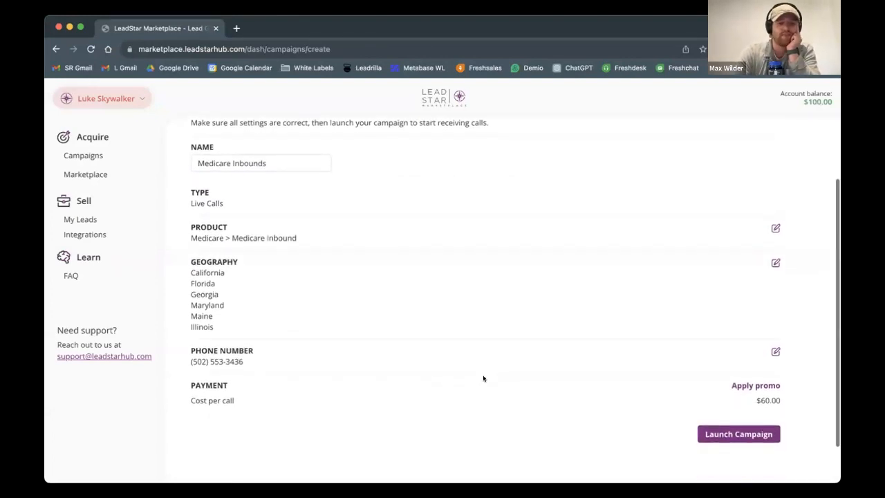
scroll(273, 279, up, 3)
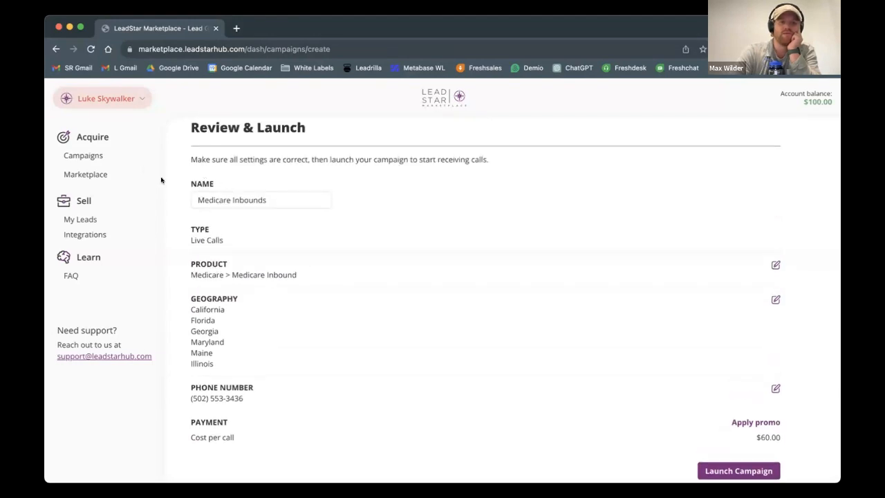
Step: Return to the campaigns list without launching the new campaign and activate the existing Medicare Inbound - KY campaign
click(80, 155)
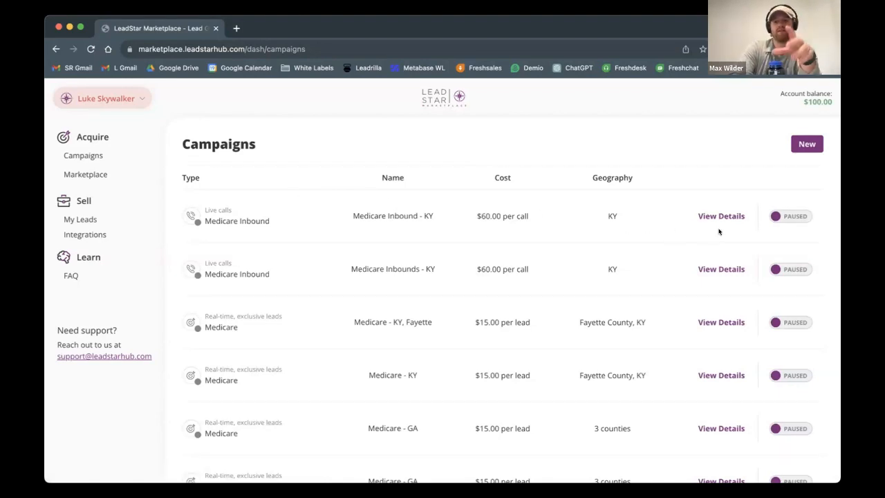
click(781, 215)
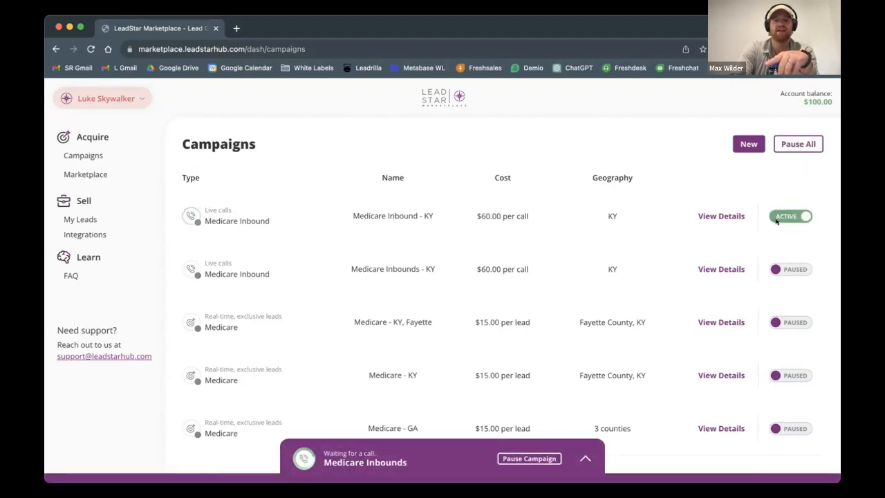
scroll(509, 263, down, 2)
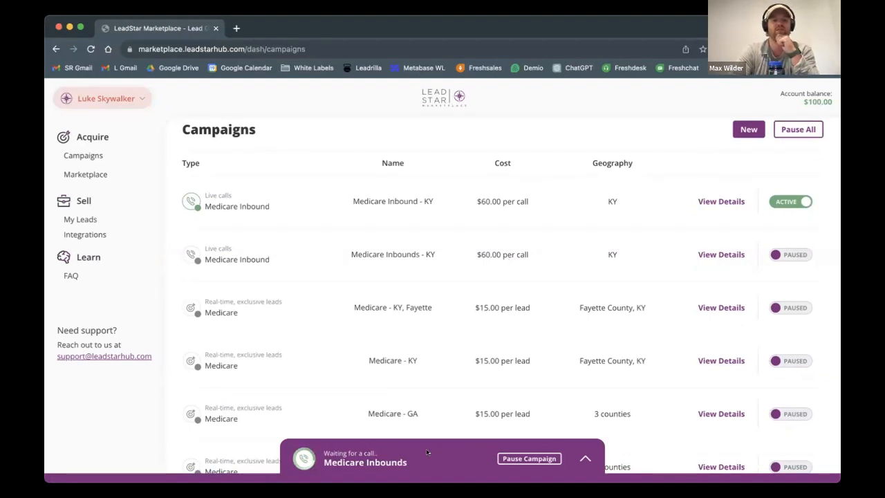
scroll(411, 373, up, 1)
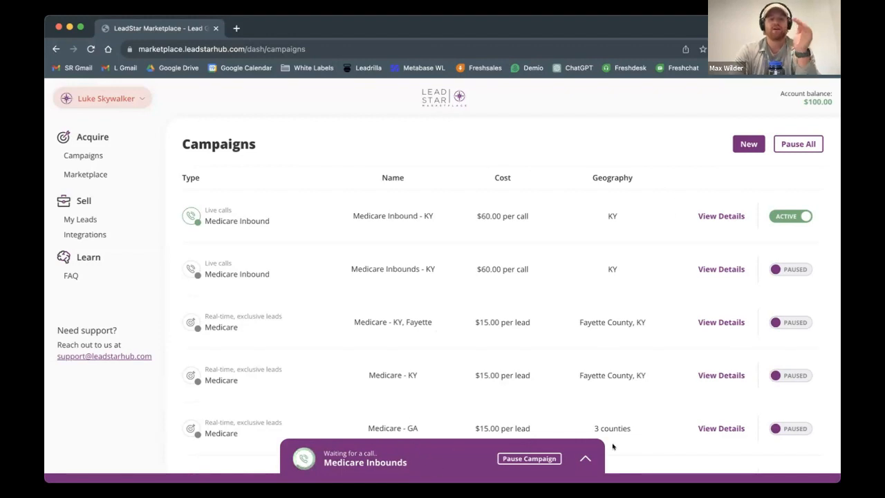
Step: Pause the Medicare Inbound - KY campaign with Busy as the reason
click(781, 216)
click(443, 230)
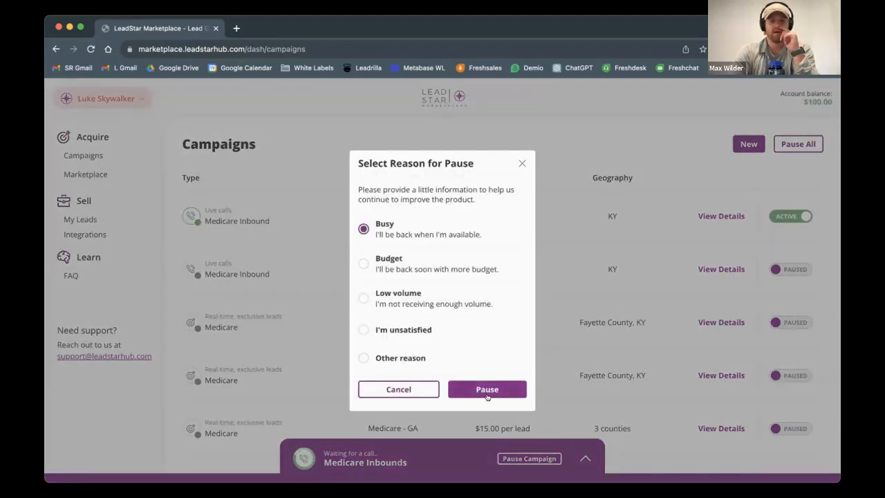
click(478, 389)
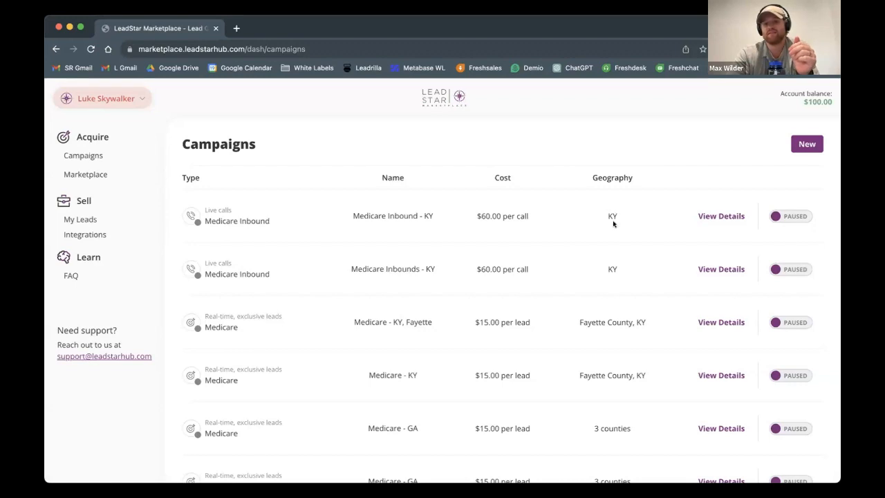
Step: Add Alabama and South Carolina to the geography of the Medicare Inbound - KY campaign and launch the changes
click(717, 215)
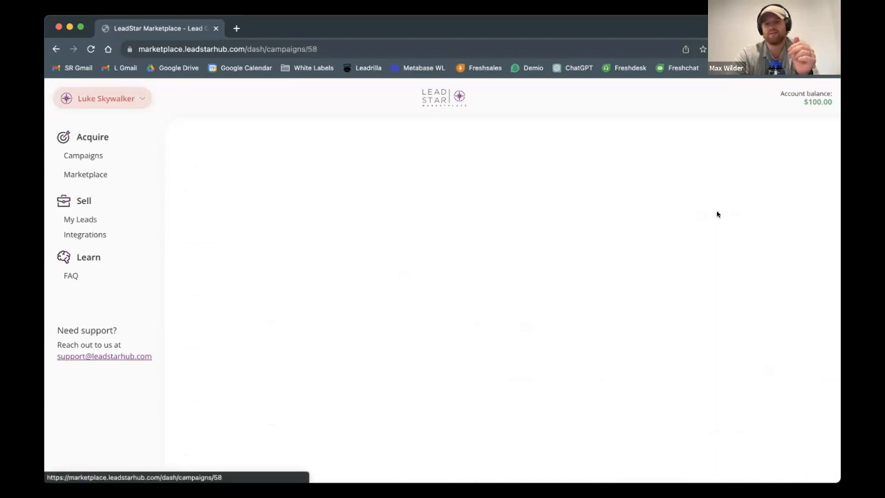
scroll(210, 279, down, 1)
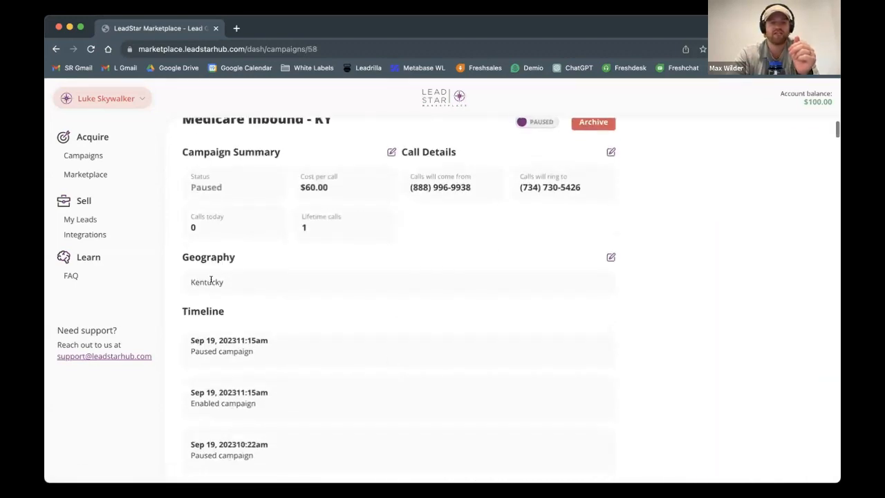
scroll(428, 304, up, 1)
click(611, 291)
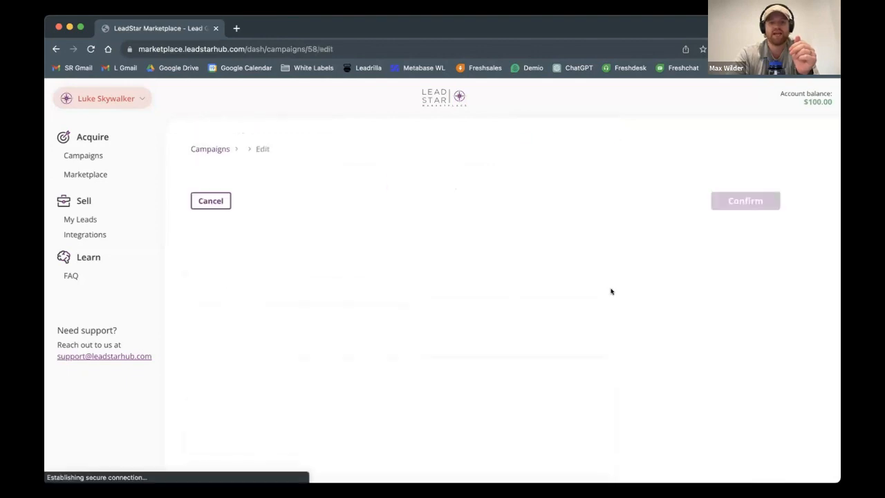
click(273, 233)
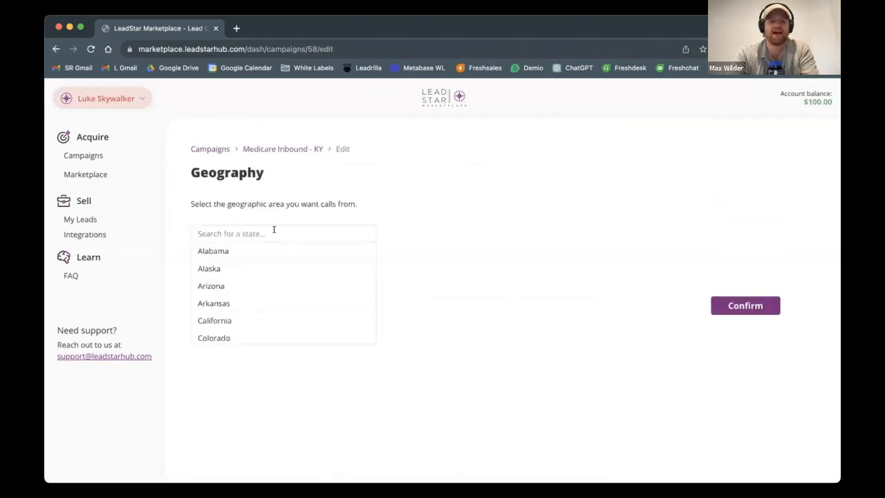
click(258, 252)
text(s)
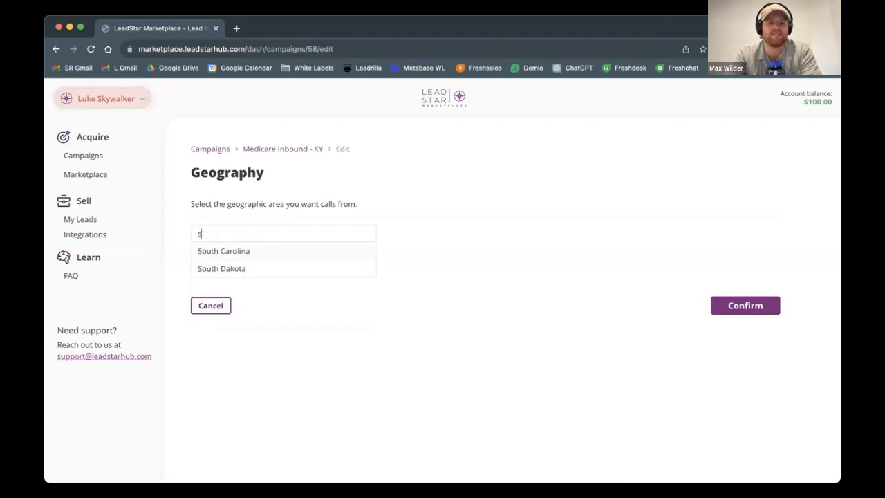
text(out)
click(263, 250)
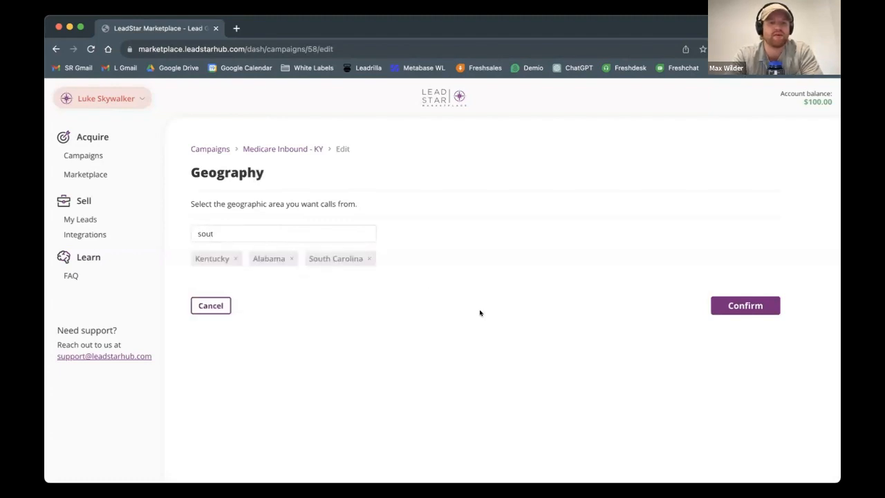
click(719, 311)
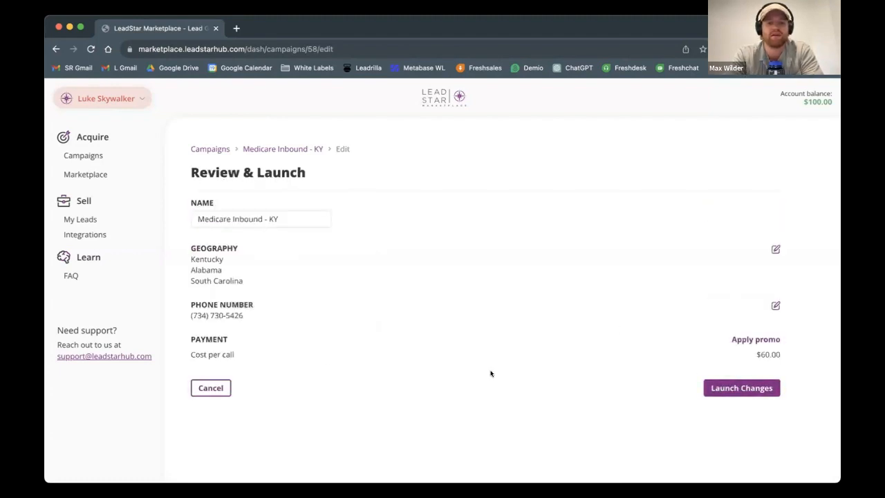
click(727, 384)
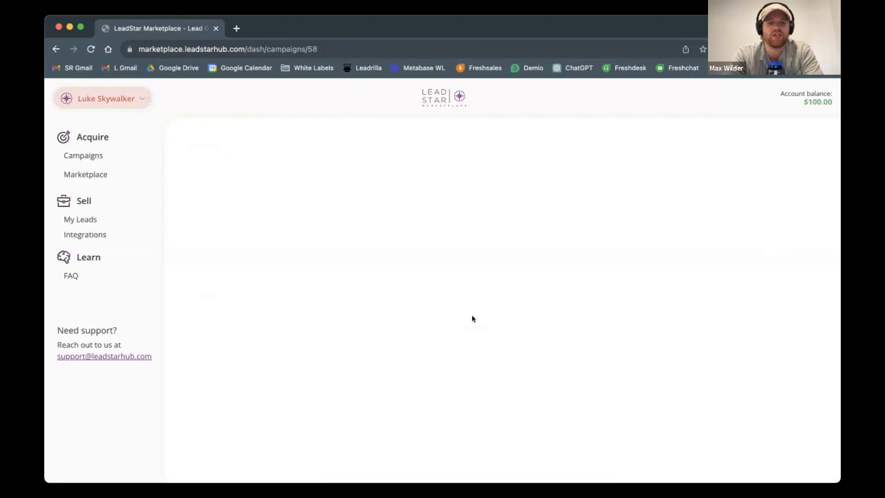
Step: Check the details page of the Medicare Inbound - KY campaign and return to the campaigns list
scroll(473, 319, down, 1)
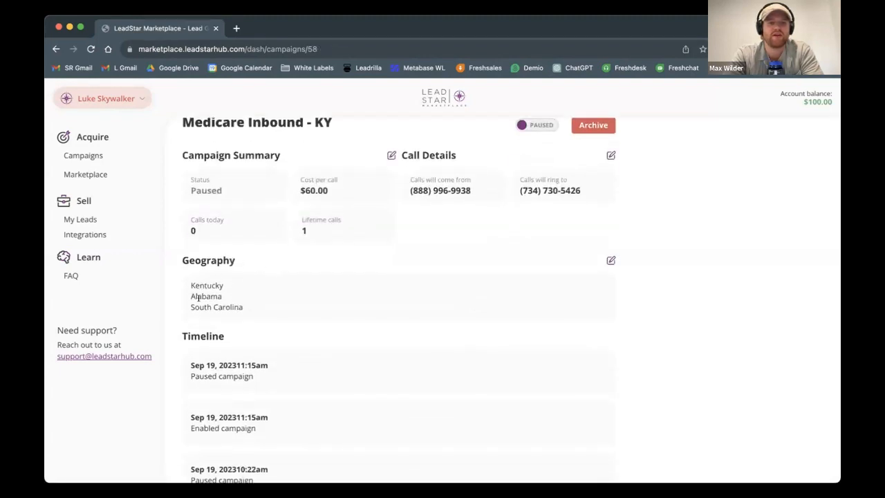
click(56, 52)
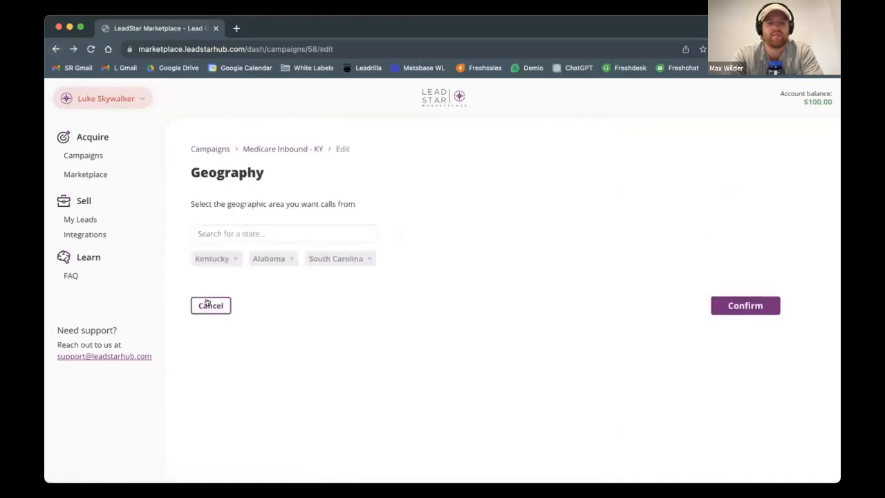
click(209, 304)
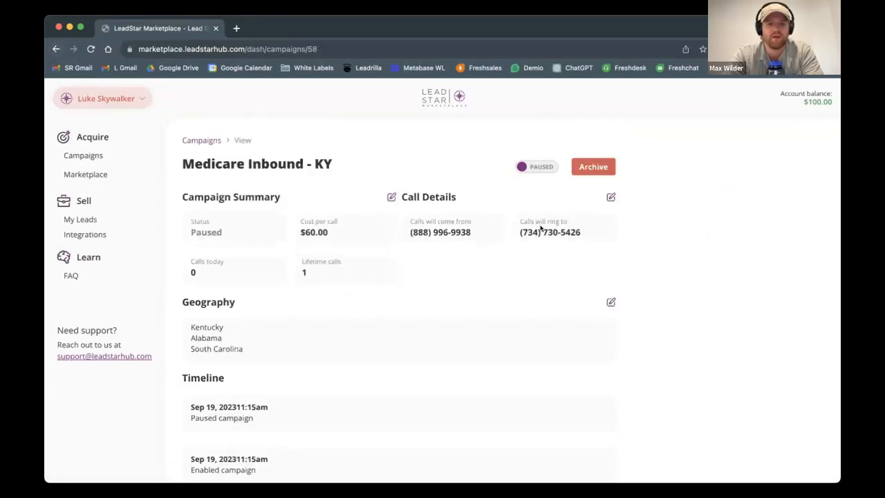
click(81, 155)
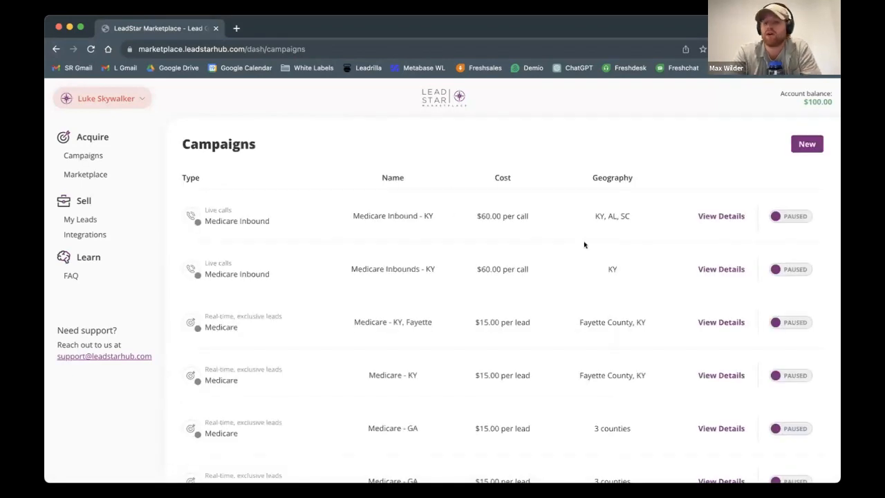
Step: Open the Medicare Inbound lead from the purchased leads and look through its timeline down to the call recording
click(81, 219)
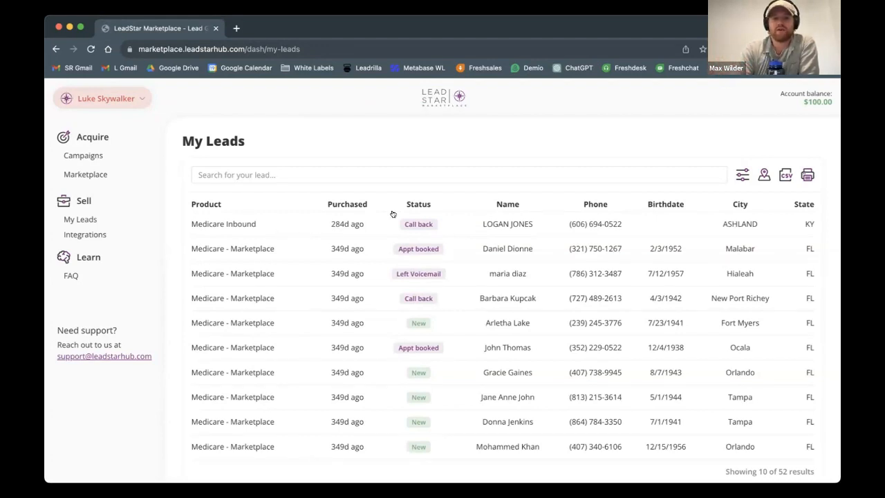
click(504, 224)
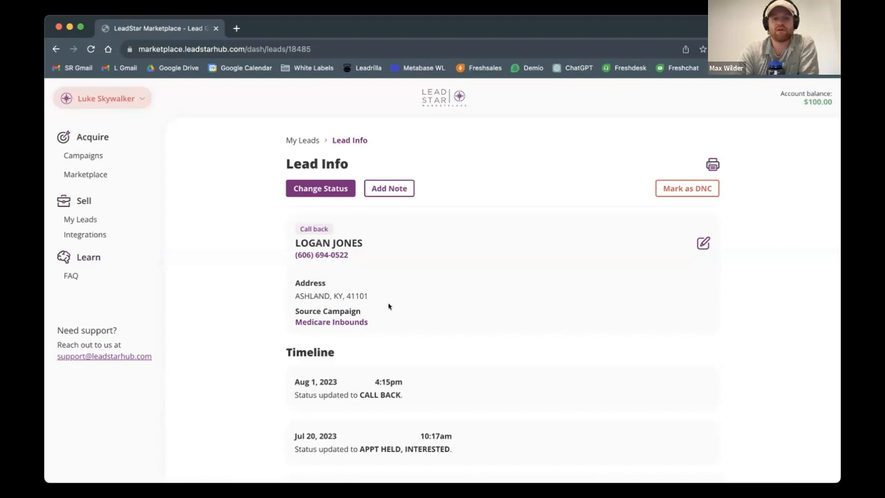
scroll(387, 306, down, 10)
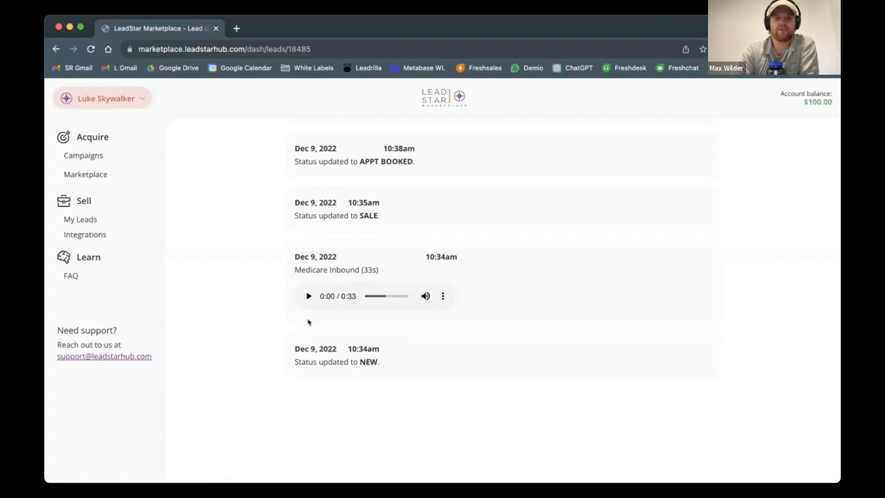
Step: Check the download and playback speed options of the lead's call recording, and return to the purchased leads list
click(442, 295)
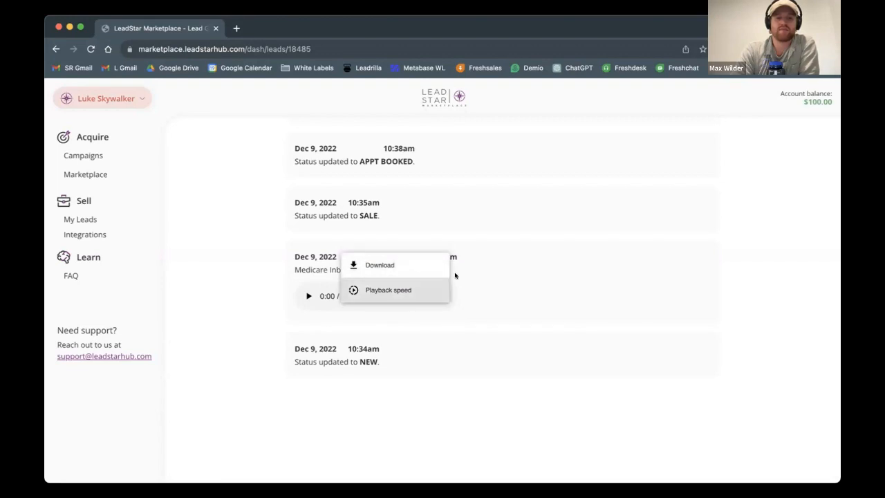
click(491, 313)
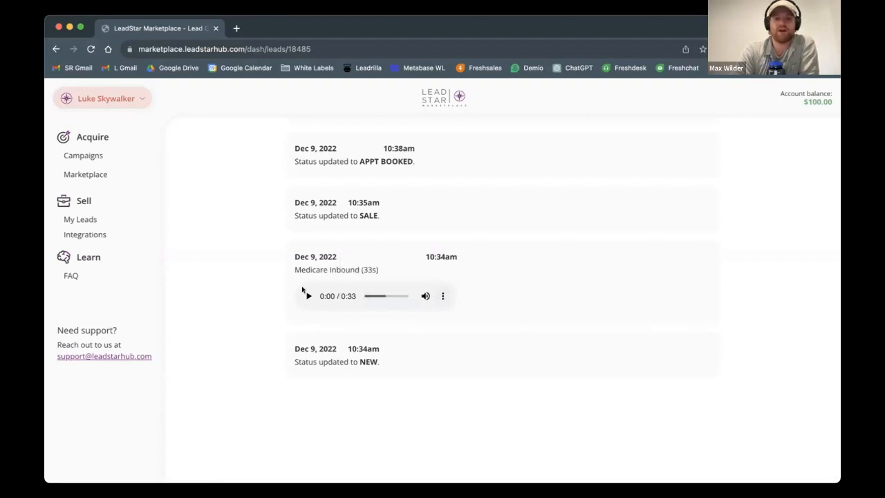
scroll(327, 262, up, 1)
scroll(326, 261, up, 20)
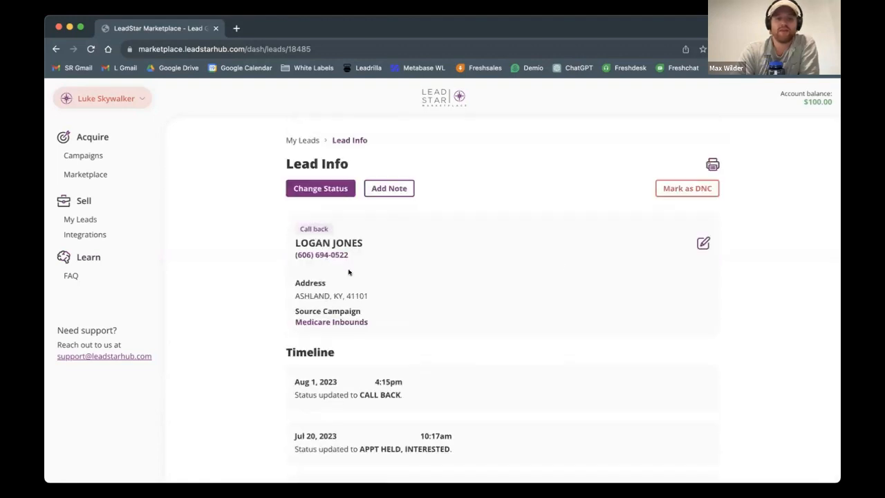
key(super+Left)
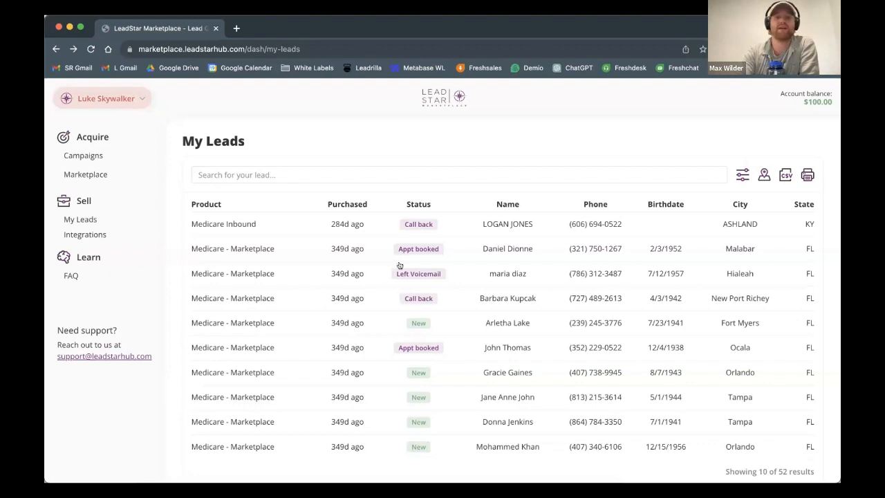
Step: Open the first Medicare - Marketplace lead in the purchased leads and read through its contact details and timeline
click(458, 246)
scroll(504, 356, down, 3)
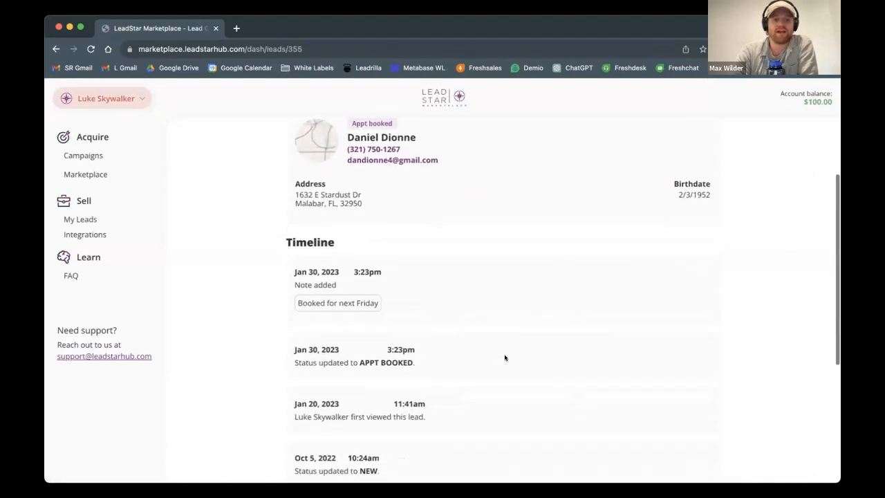
scroll(505, 358, up, 3)
scroll(396, 353, down, 5)
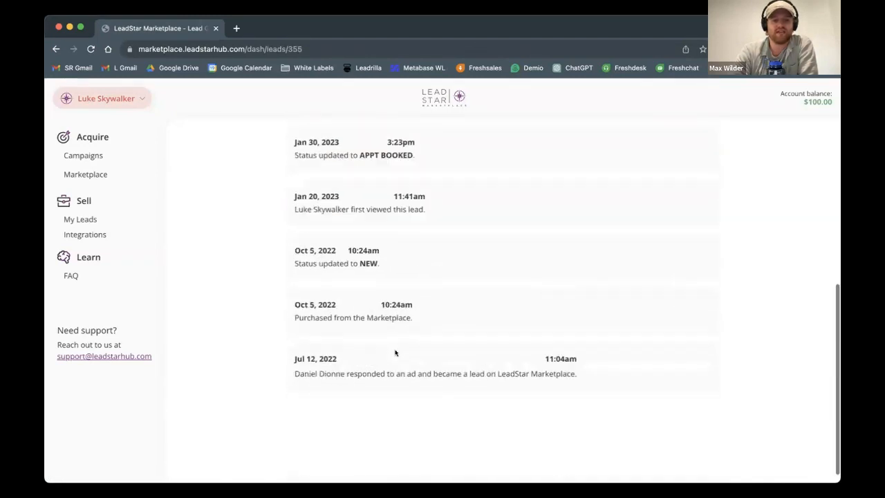
scroll(395, 445, up, 5)
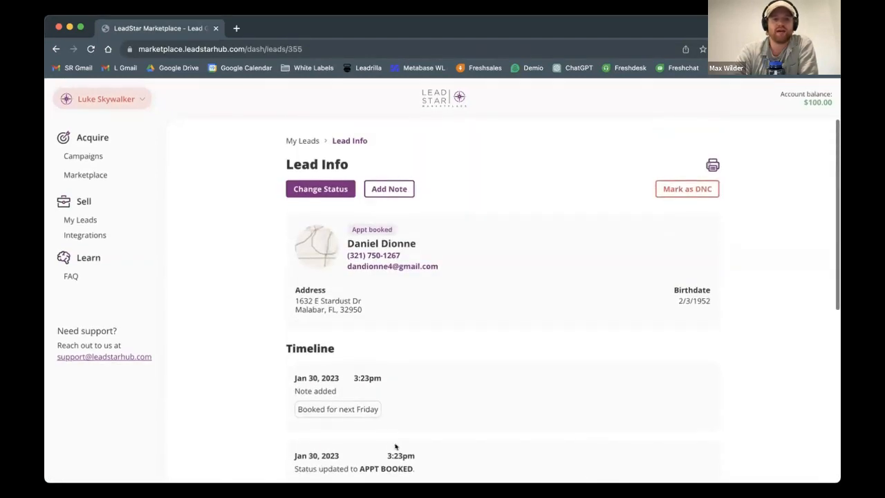
scroll(379, 404, down, 3)
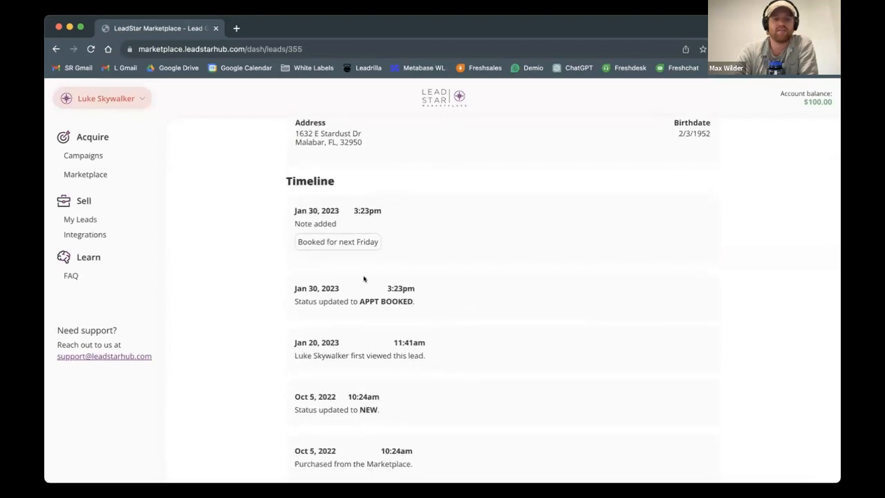
Step: Add the note "notes" to the open Medicare - Marketplace lead and check its entry in the timeline
scroll(438, 222, up, 3)
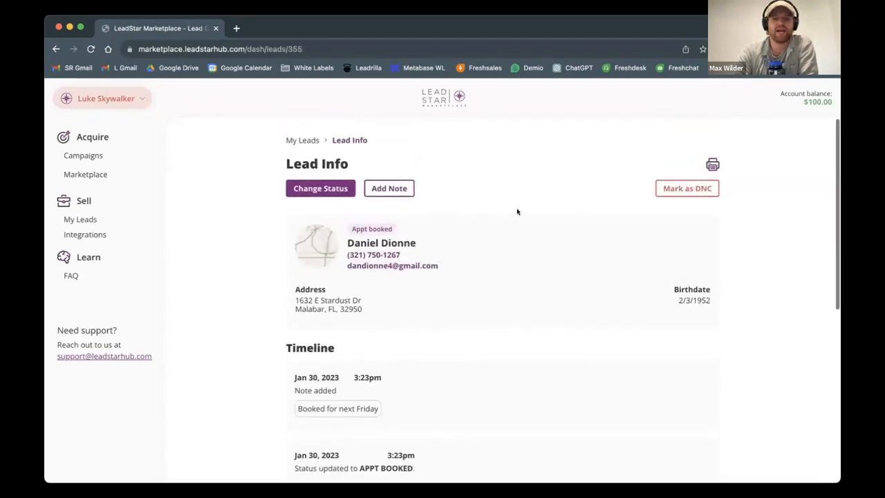
click(389, 189)
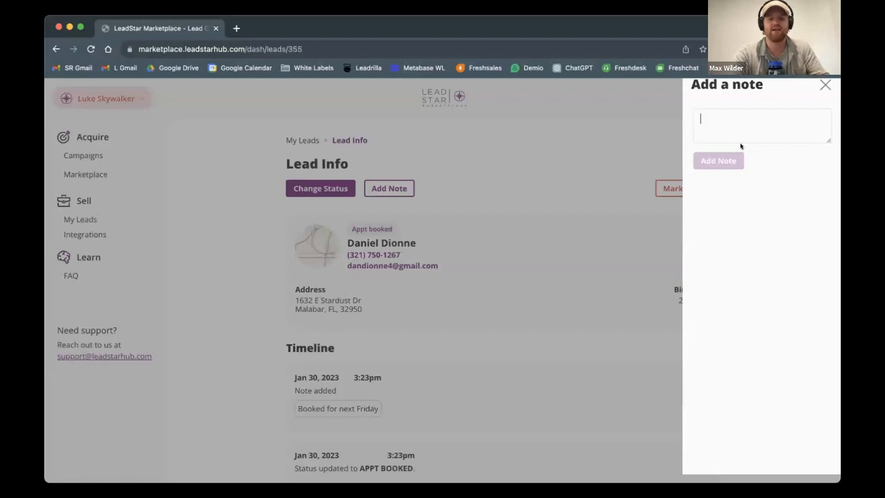
text(notes)
click(718, 160)
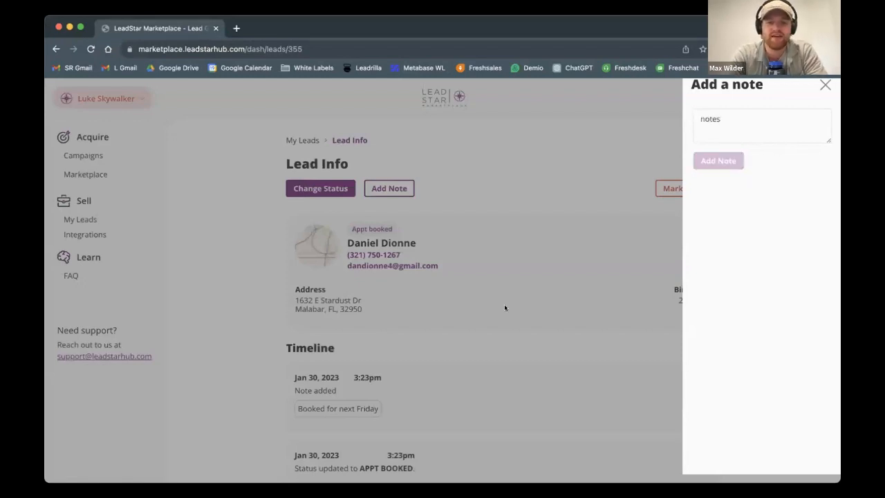
scroll(505, 307, down, 1)
scroll(308, 310, up, 1)
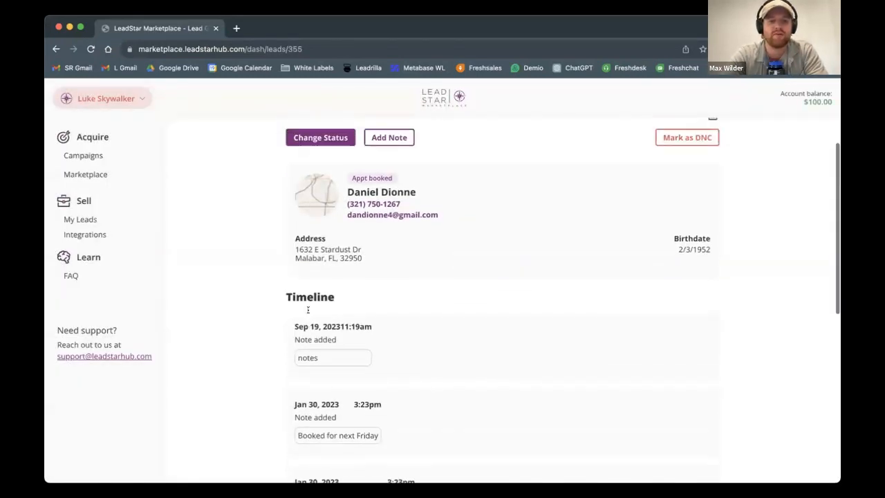
scroll(307, 310, up, 2)
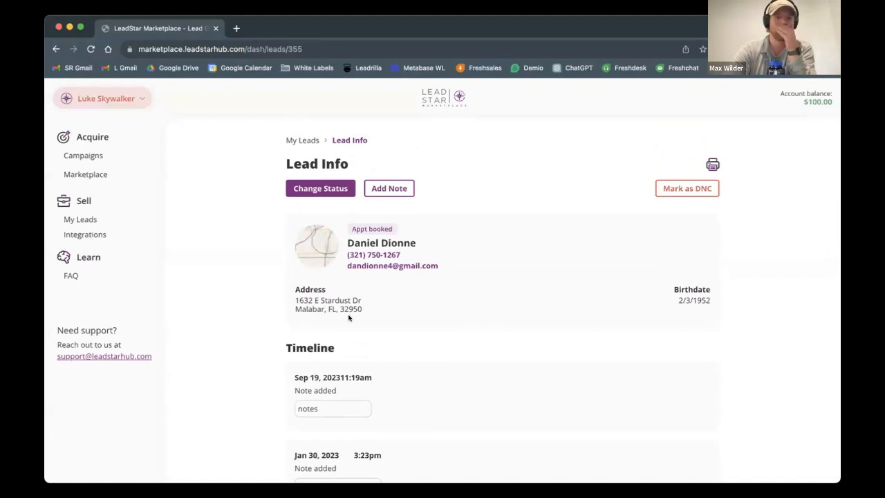
Step: Leave the lead, go to the aged leads marketplace and choose Medicare as the product
click(73, 221)
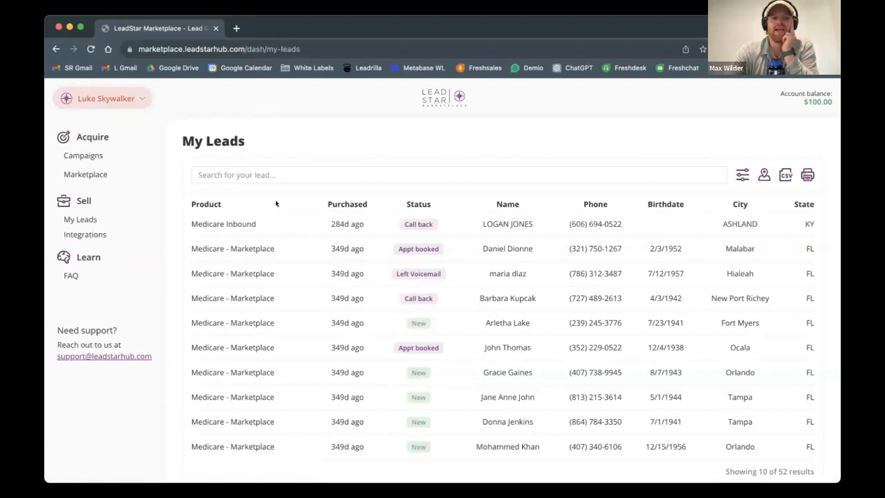
click(76, 174)
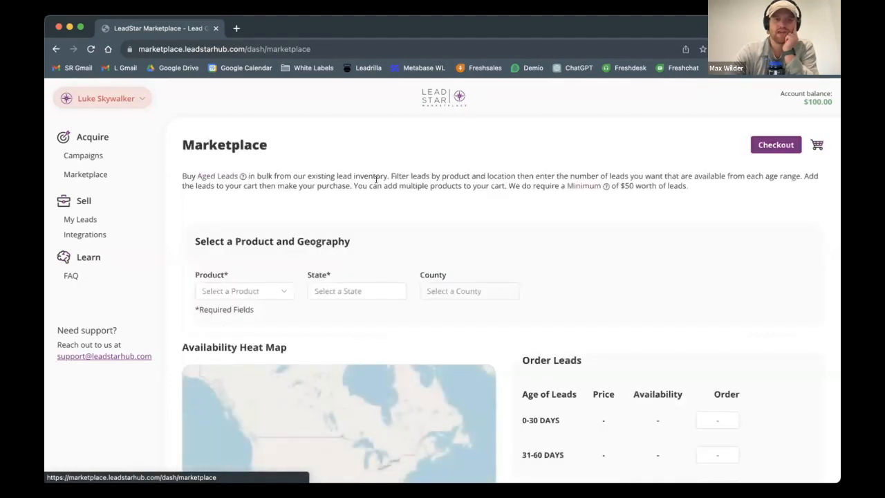
scroll(354, 210, down, 3)
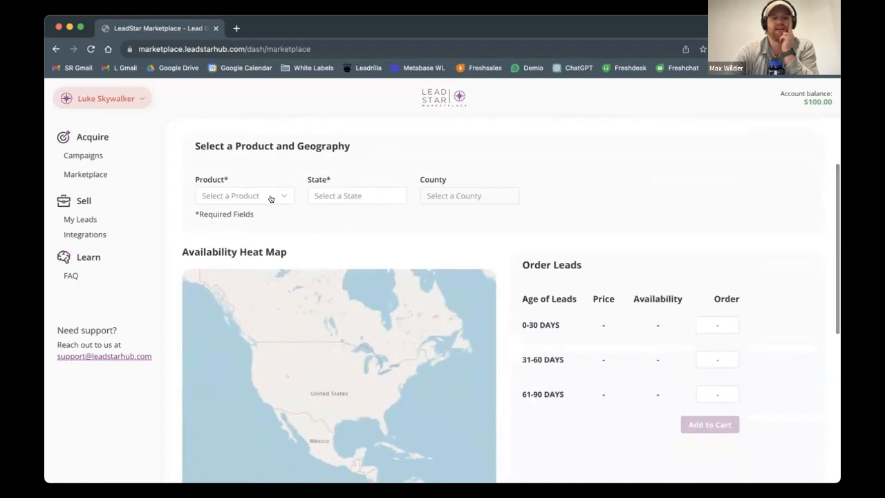
click(270, 198)
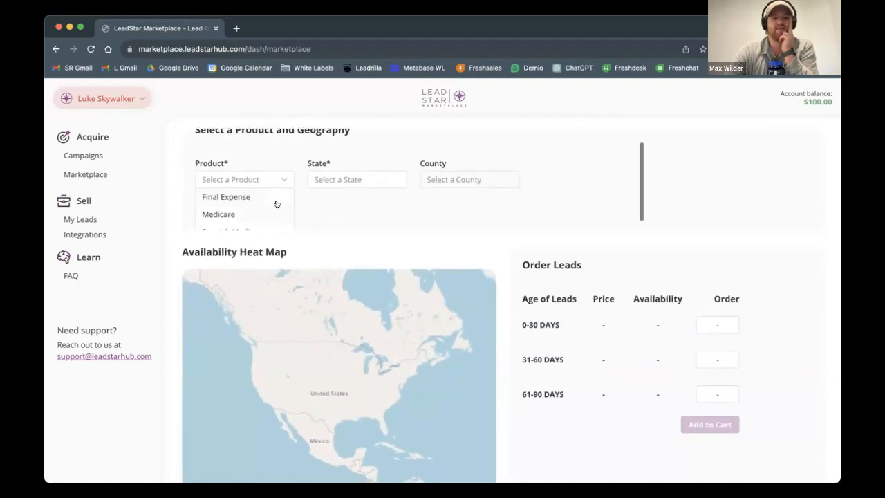
click(265, 204)
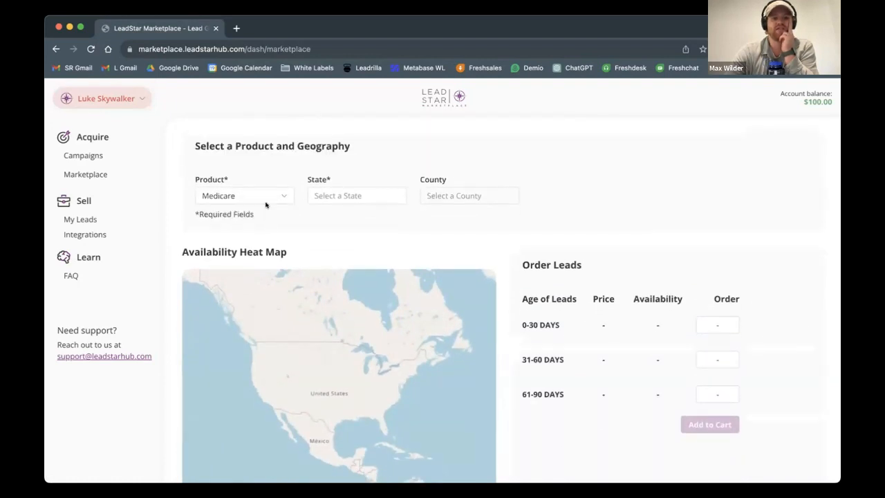
Step: Look closer at the availability heat map and set the state to Louisiana for the Medicare leads
click(344, 195)
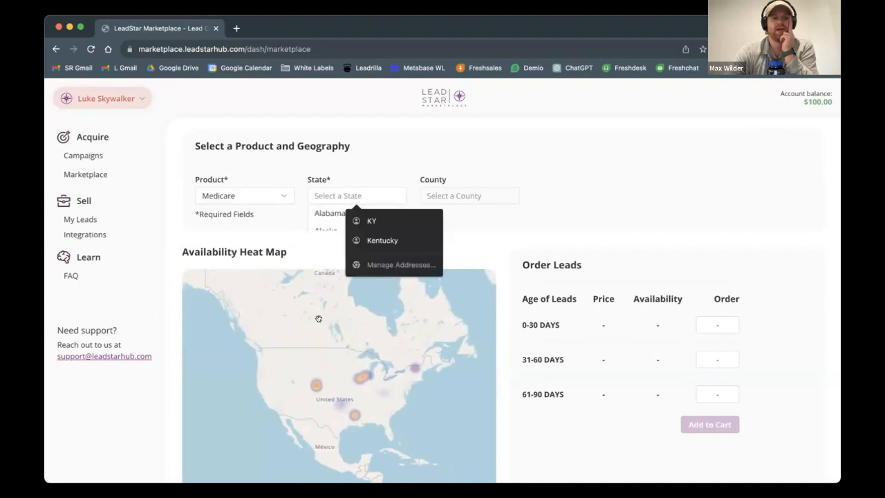
scroll(351, 412, up, 2)
scroll(351, 412, up, 3)
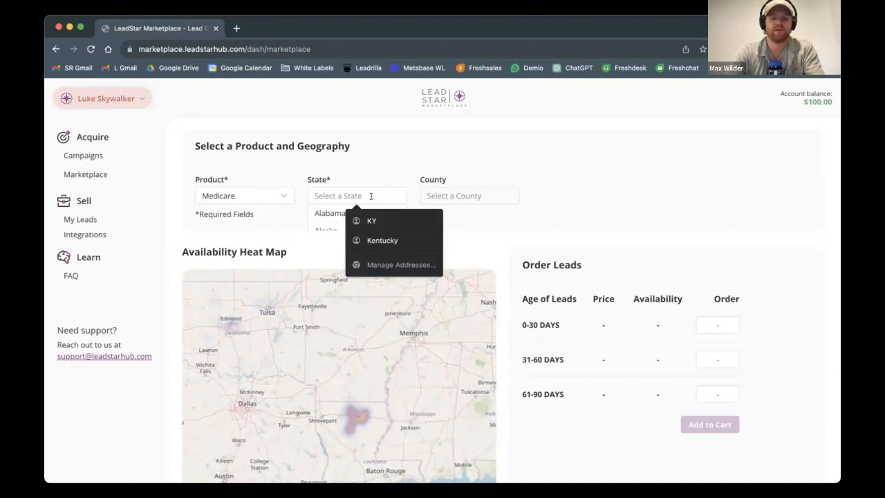
text(lousi)
key(BackSpace)
key(BackSpace)
text(is)
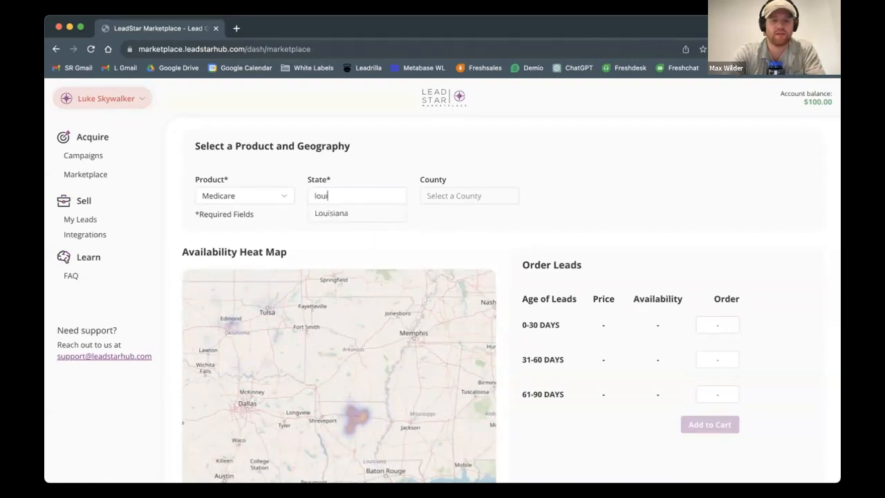
click(379, 214)
Step: Examine the prices and availability by lead age and the heat map for Medicare leads in Louisiana
scroll(650, 297, down, 2)
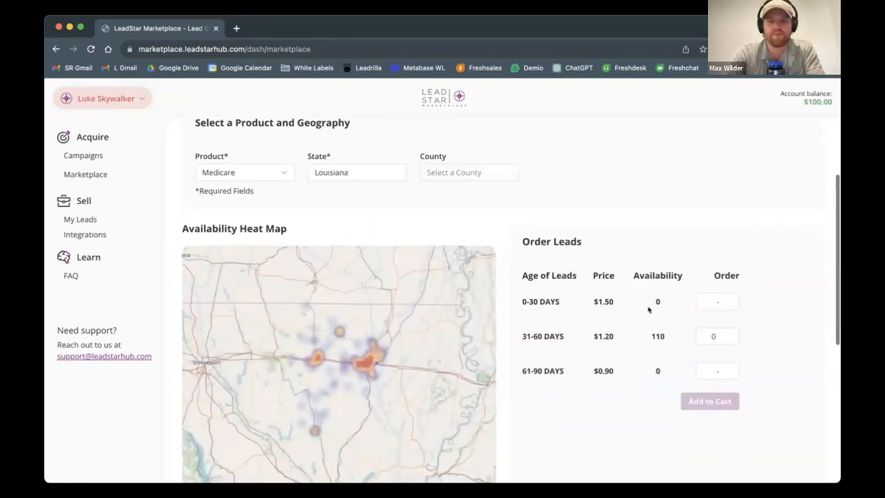
drag(521, 270, 542, 273)
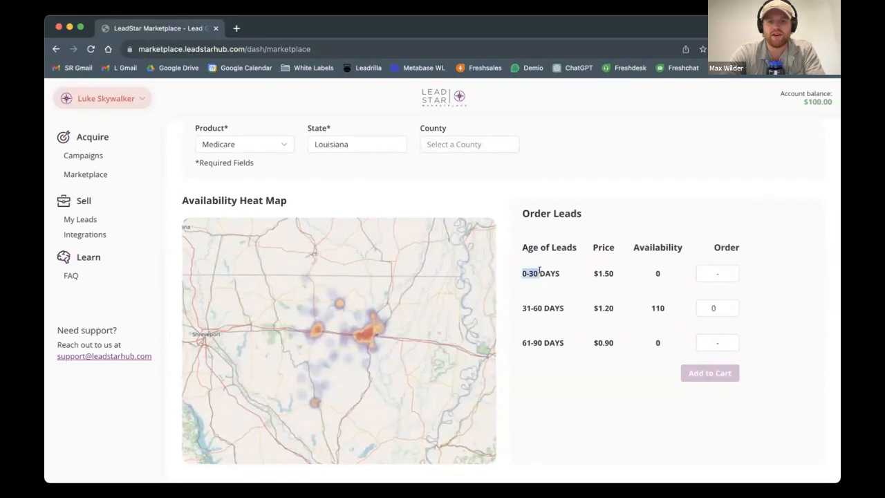
click(655, 307)
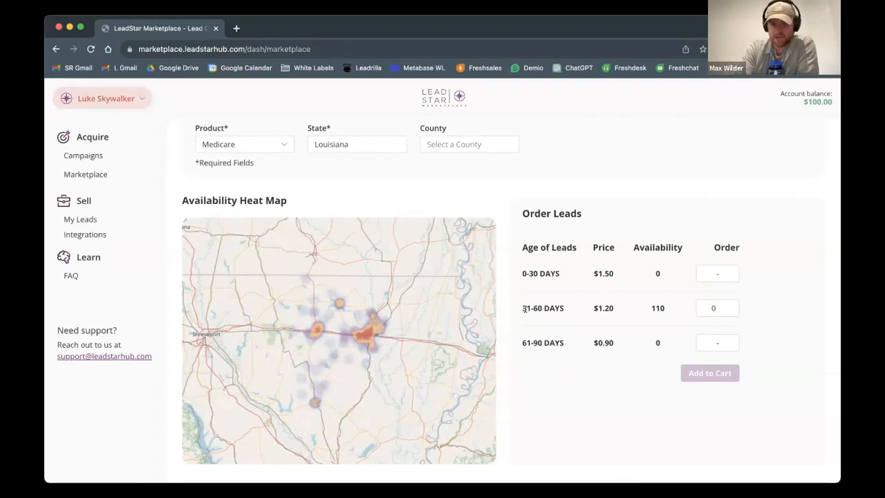
scroll(377, 343, up, 2)
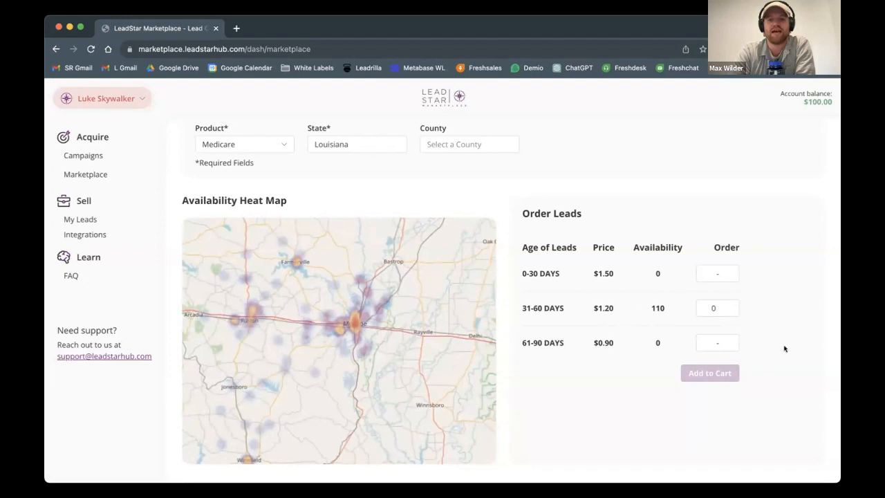
scroll(759, 424, down, 1)
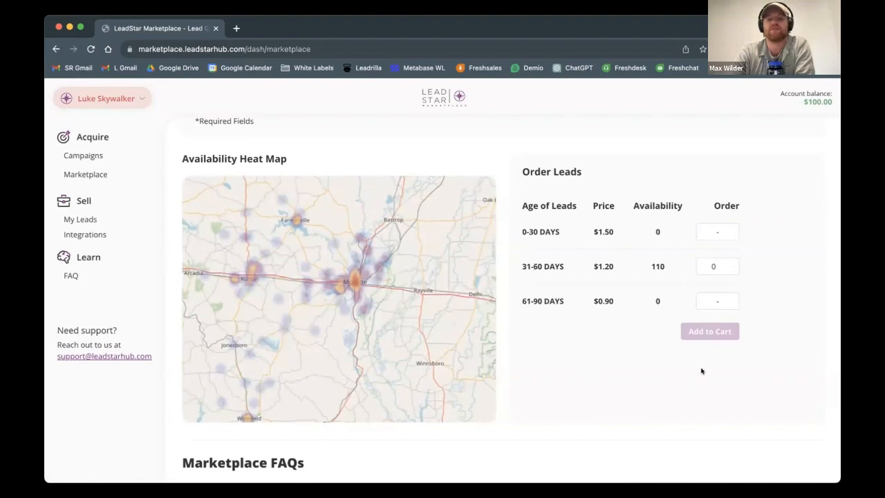
scroll(646, 212, up, 3)
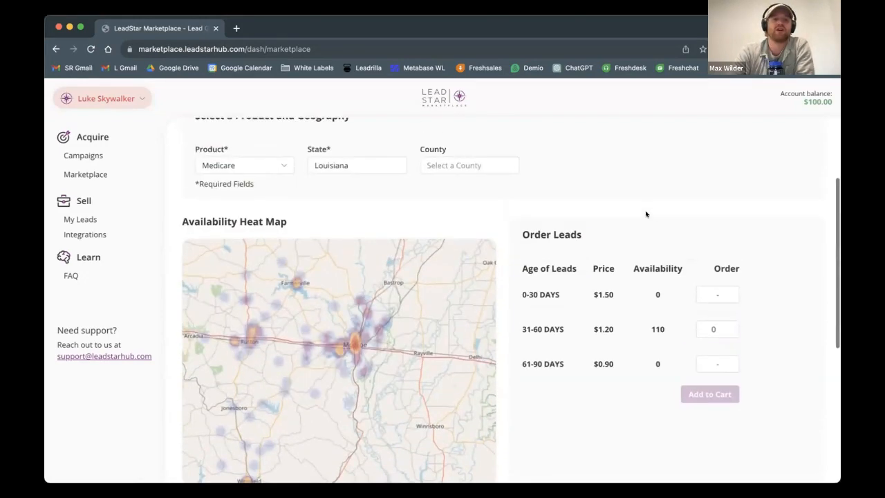
Step: Look over the purchased leads list and its Status and Product filters, and return to the campaigns list
click(107, 220)
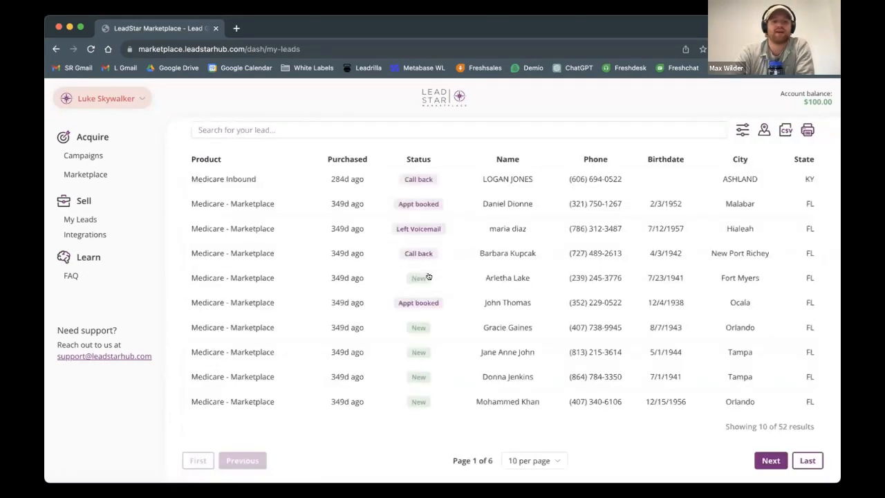
scroll(430, 277, down, 1)
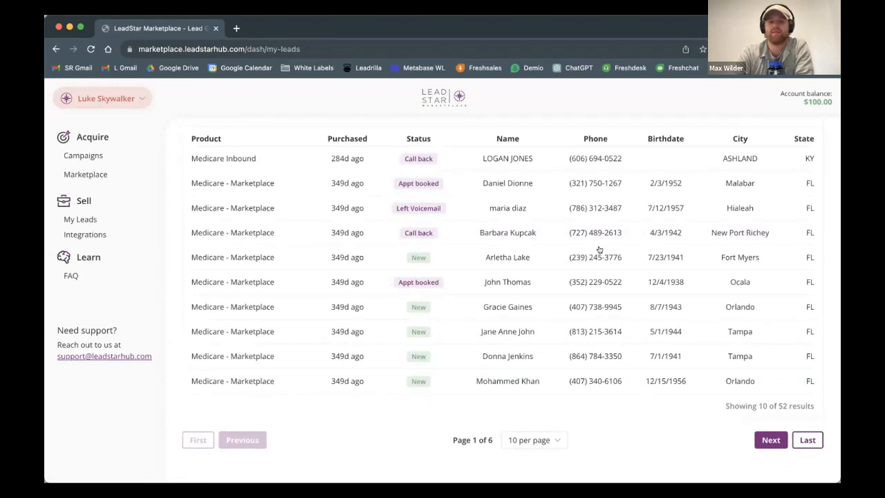
scroll(507, 251, up, 3)
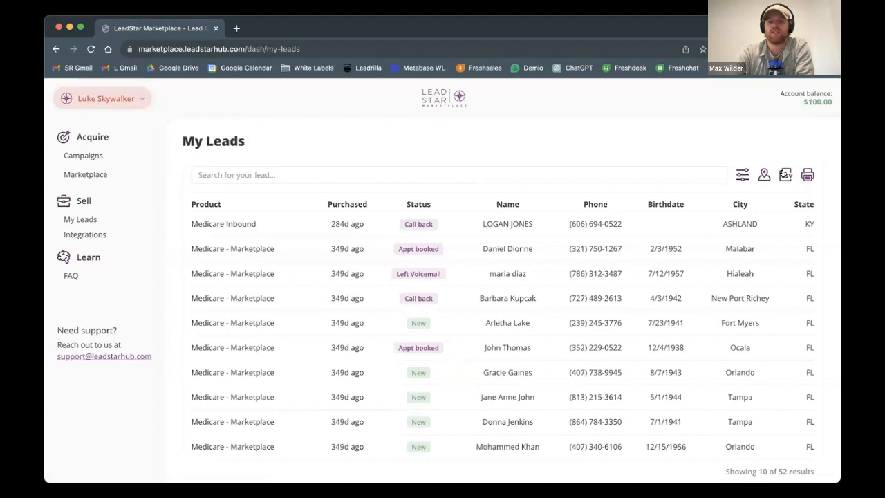
scroll(681, 336, down, 2)
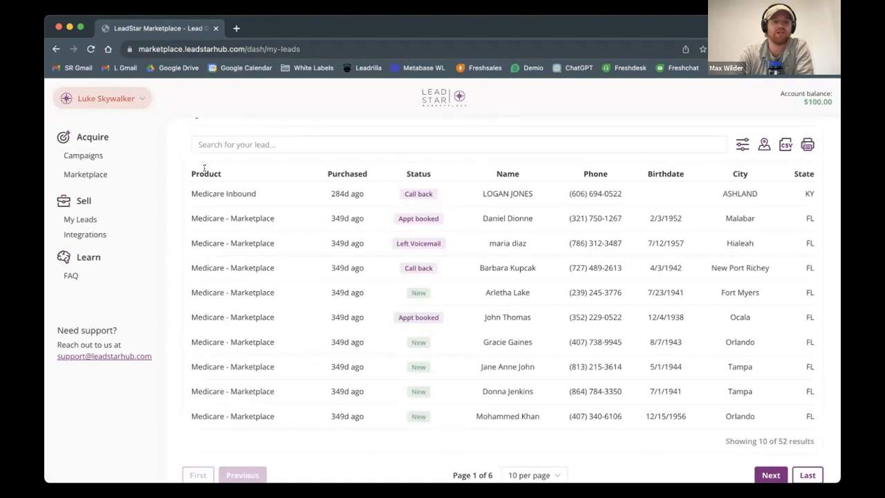
scroll(650, 190, up, 2)
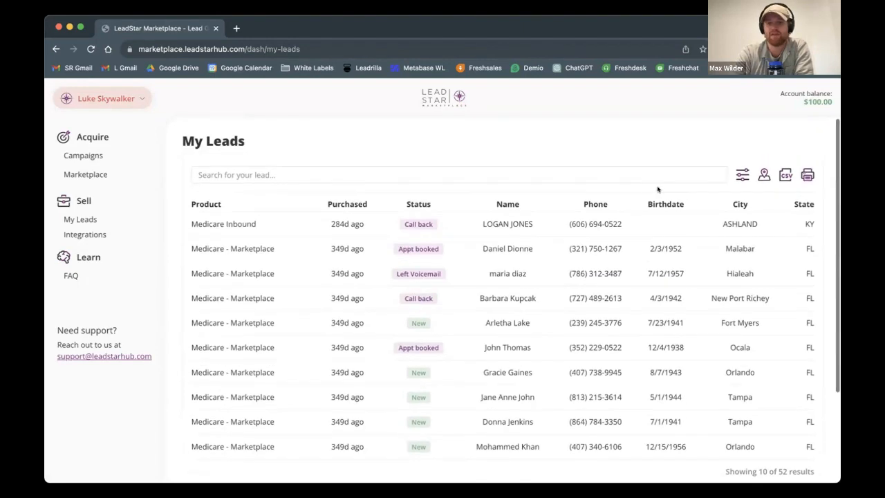
click(742, 175)
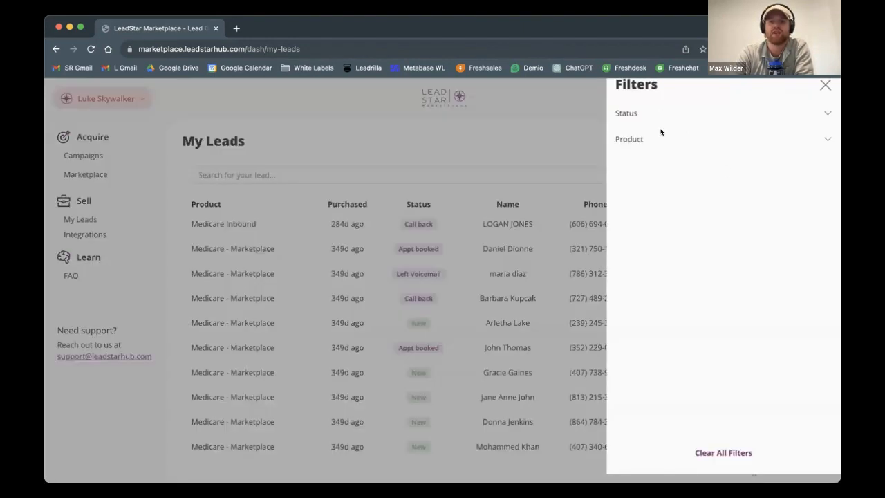
click(520, 116)
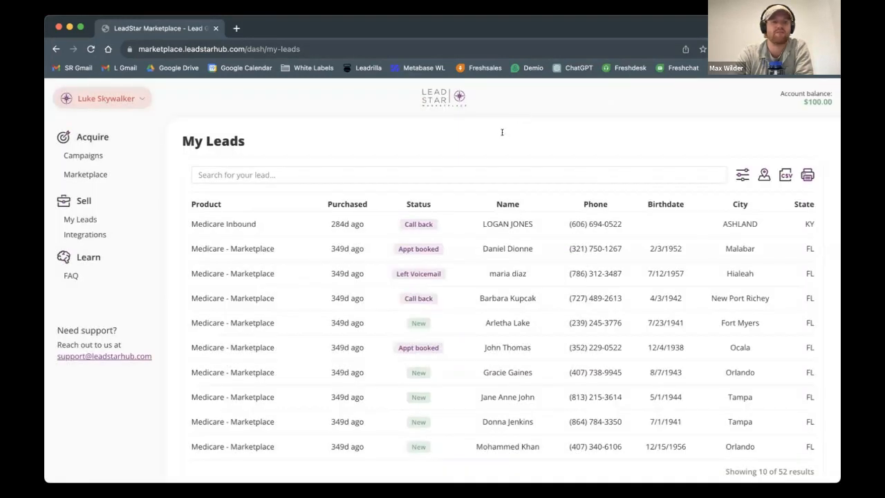
click(87, 156)
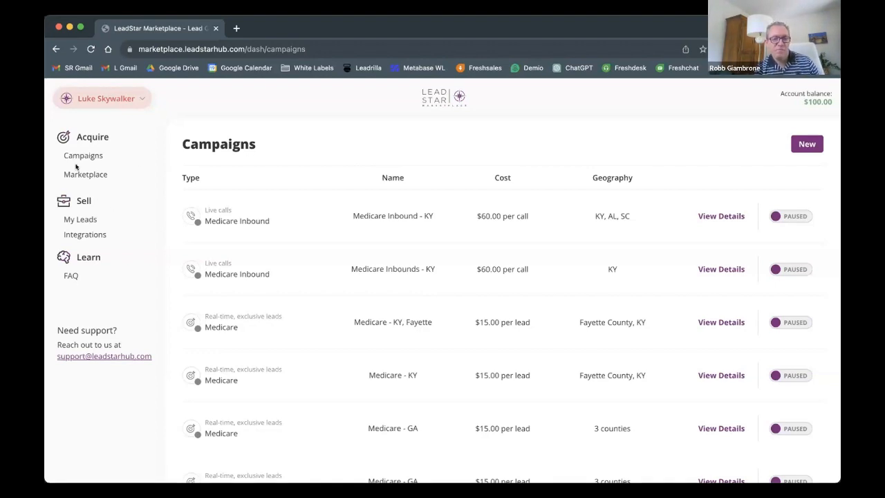
Step: Start a new Real-Time, Exclusive Leads campaign and choose Final Expense from the Life products
click(807, 144)
click(289, 232)
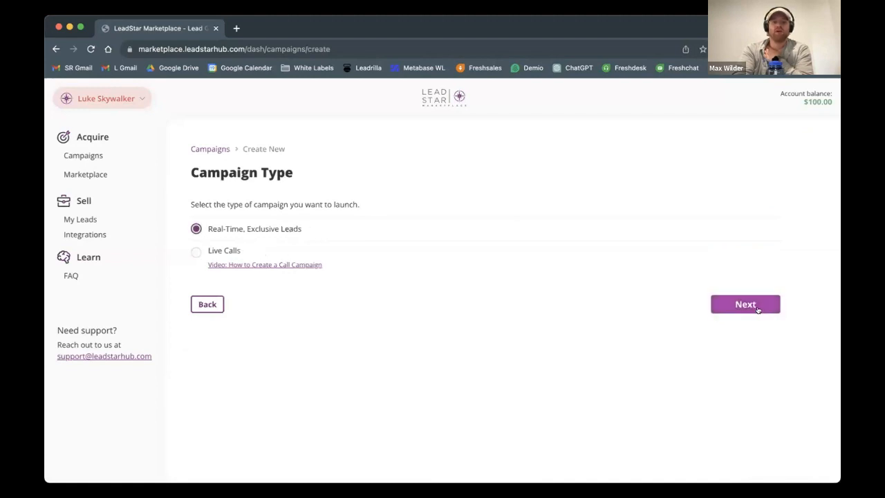
click(757, 304)
click(393, 231)
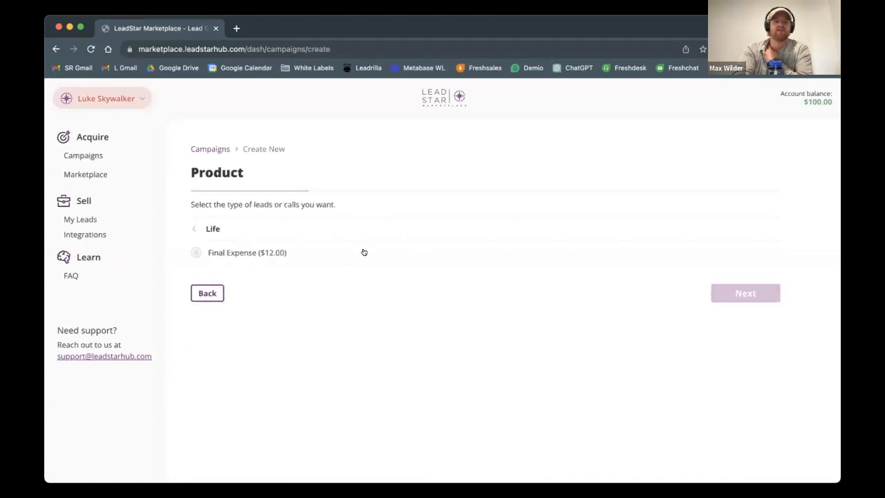
click(313, 251)
click(745, 293)
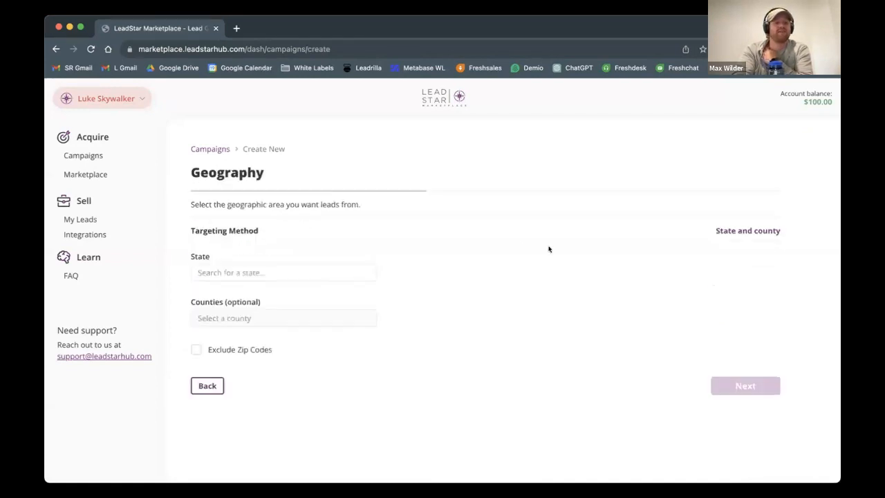
Step: Set the campaign's target state to Alaska and look over the optional counties without choosing one
click(230, 271)
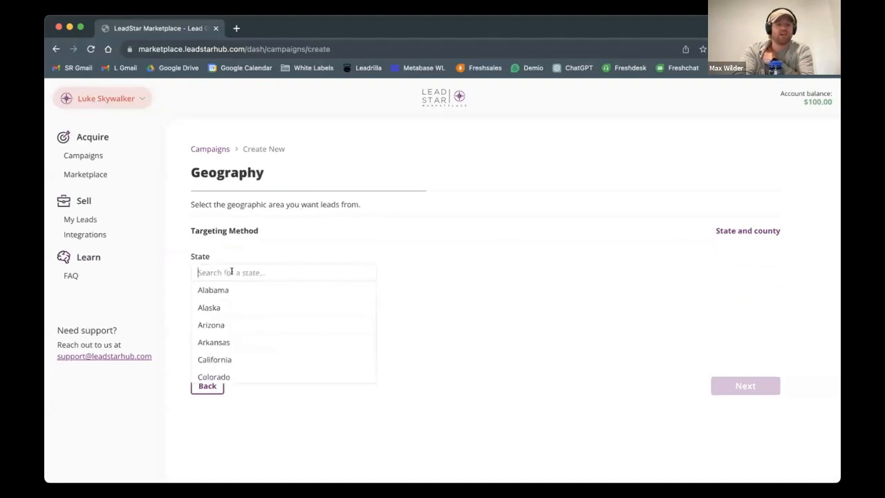
click(229, 298)
click(229, 317)
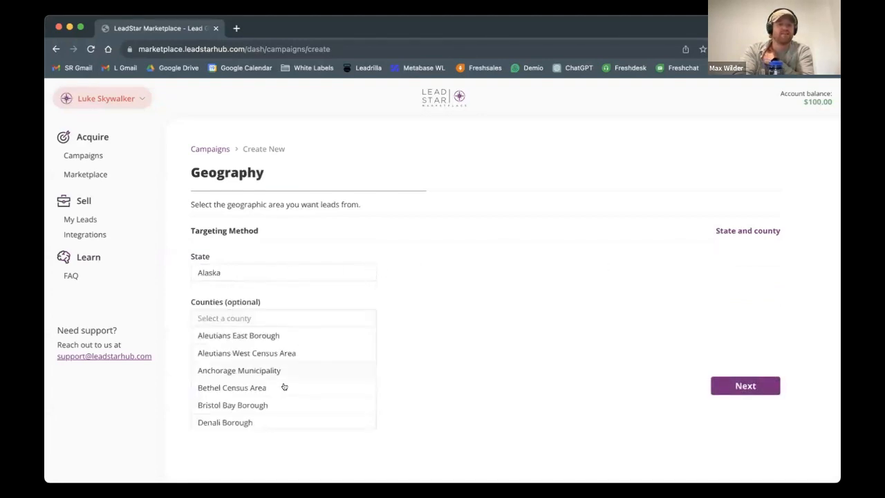
click(441, 397)
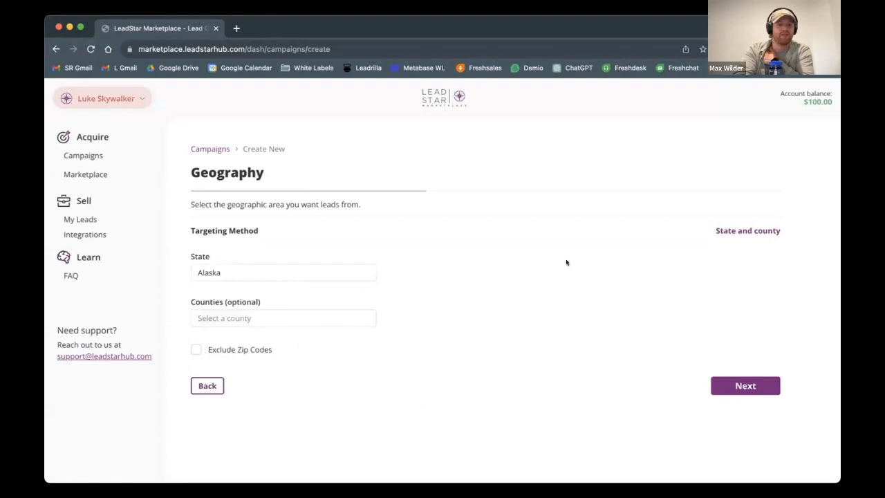
Step: Switch the targeting method to Radius and add Tampa, FL as the targeted city
click(727, 231)
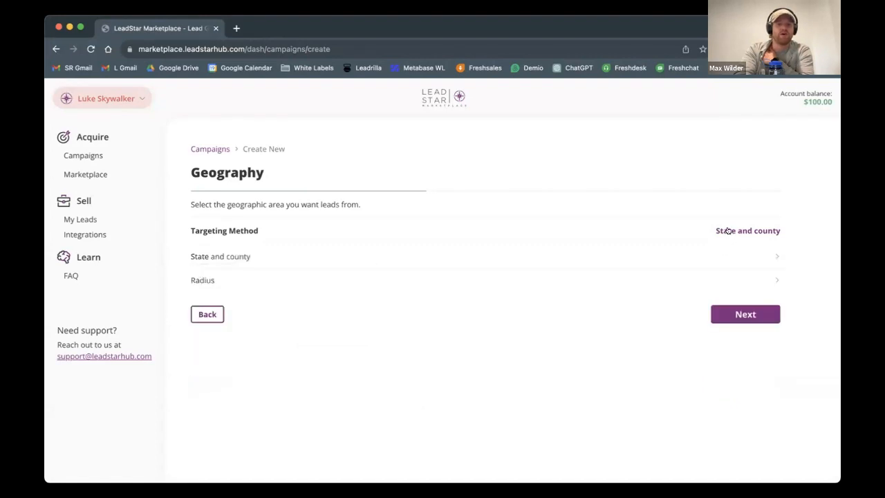
click(446, 280)
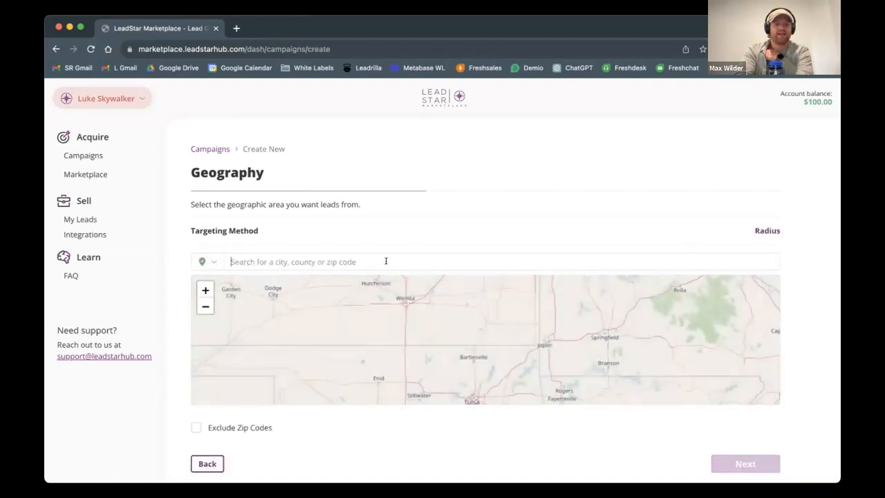
click(282, 260)
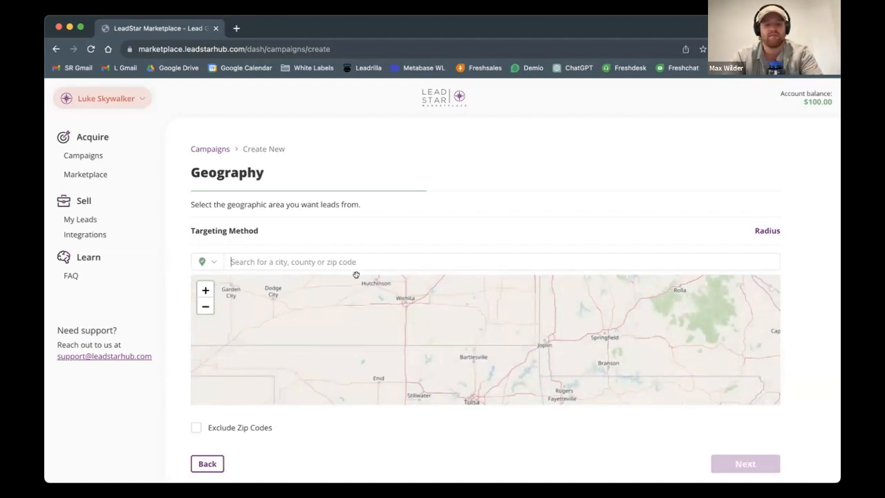
text(tampa)
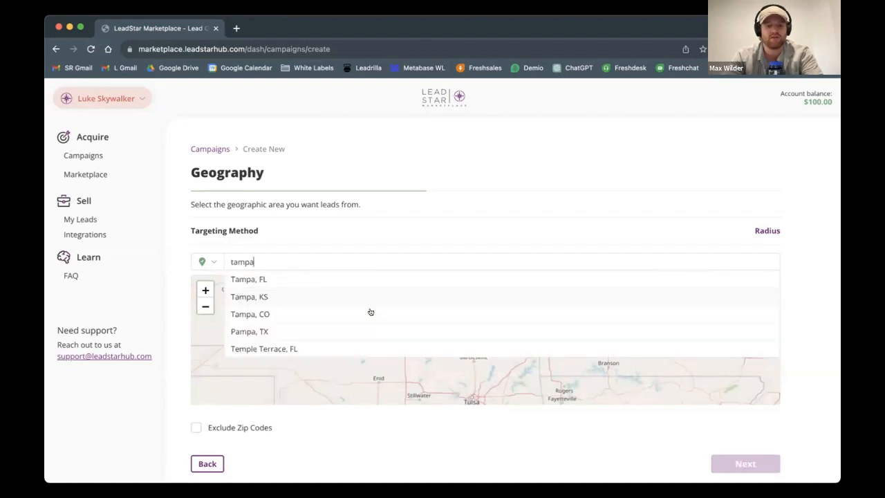
click(309, 280)
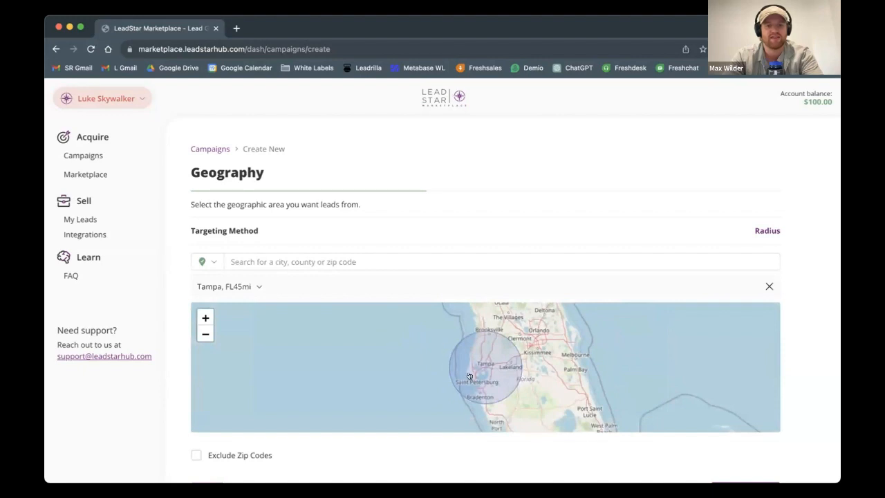
Step: Set the targeting radius around Tampa, FL to 15 mi and check the covered area on the map
scroll(470, 376, up, 1)
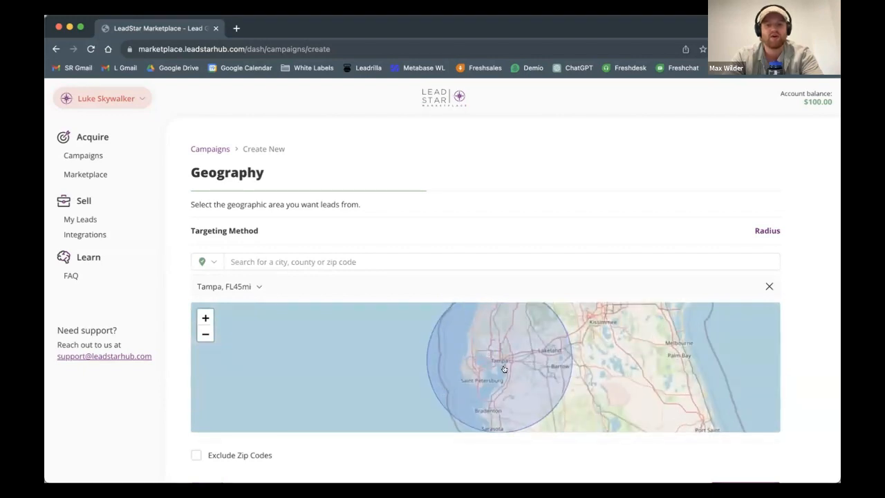
scroll(504, 369, down, 1)
click(258, 286)
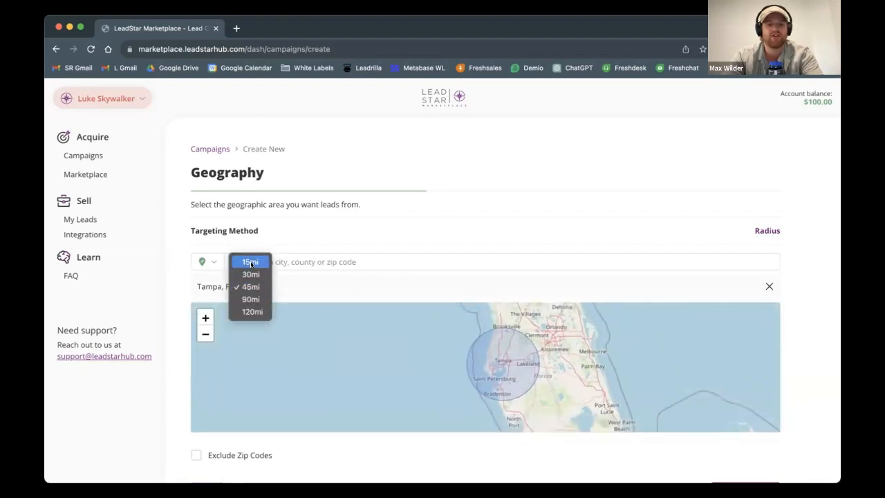
click(251, 262)
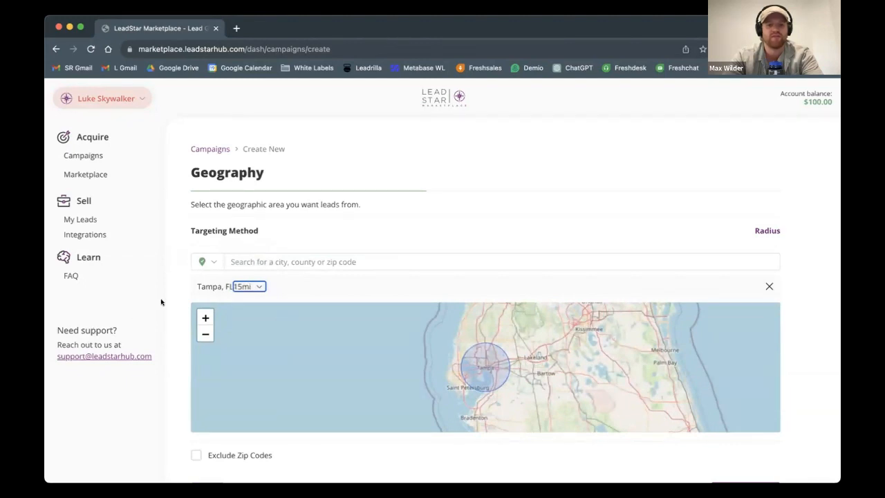
scroll(511, 404, down, 1)
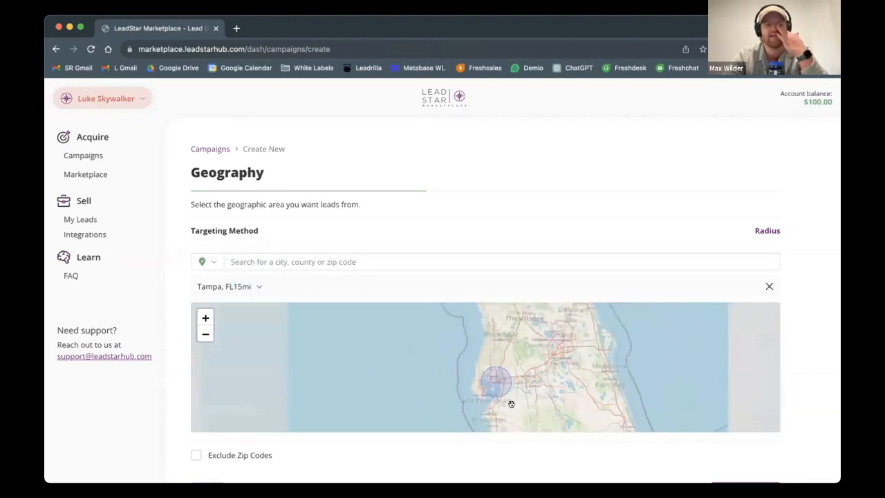
scroll(514, 405, up, 2)
scroll(578, 242, down, 3)
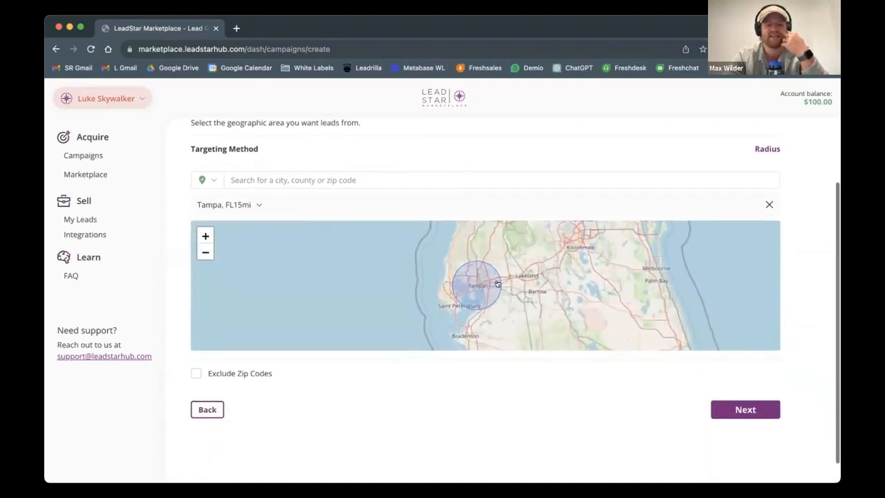
Step: Turn on zip code exclusion, inspect the Tampa area closer, and leave the unfinished campaign for the campaigns list
click(196, 374)
click(241, 399)
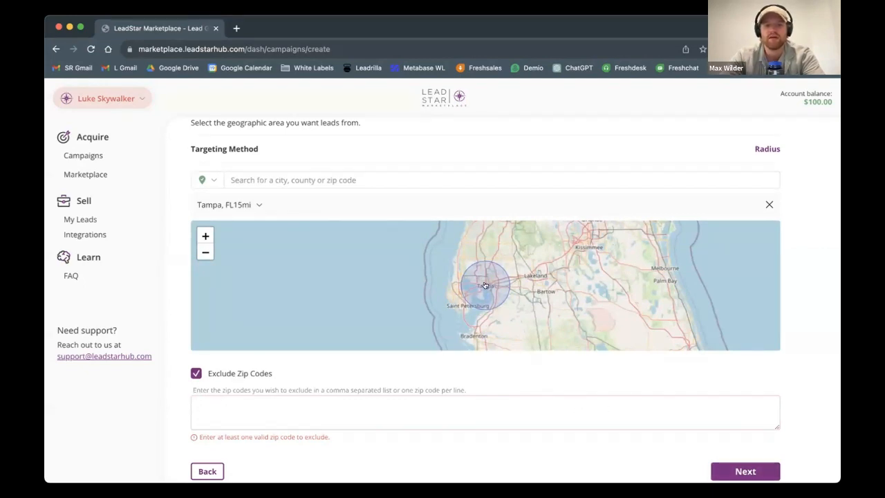
scroll(482, 286, up, 2)
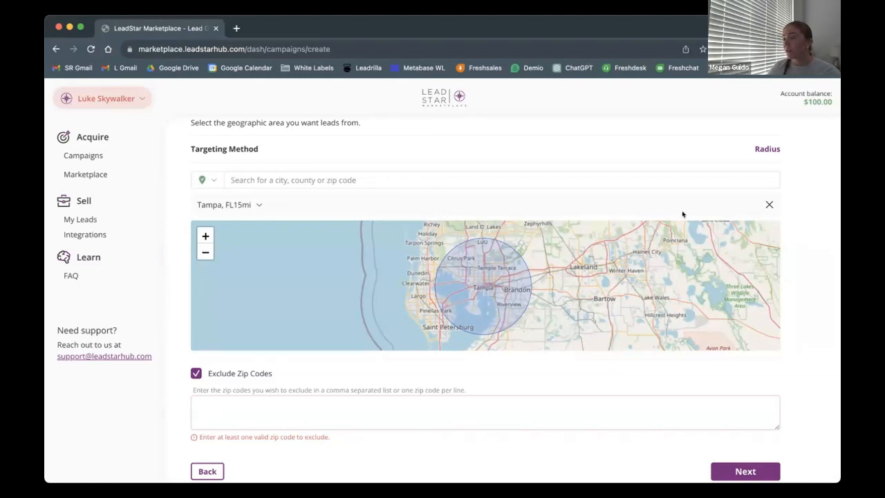
click(95, 156)
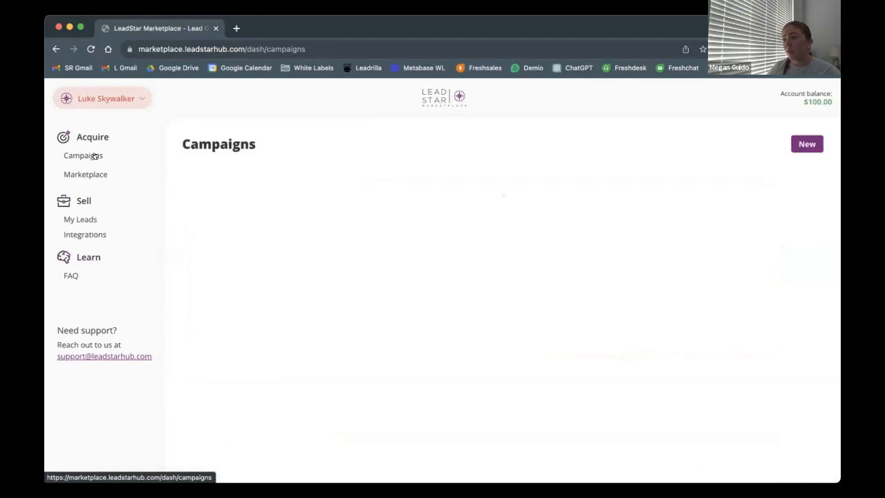